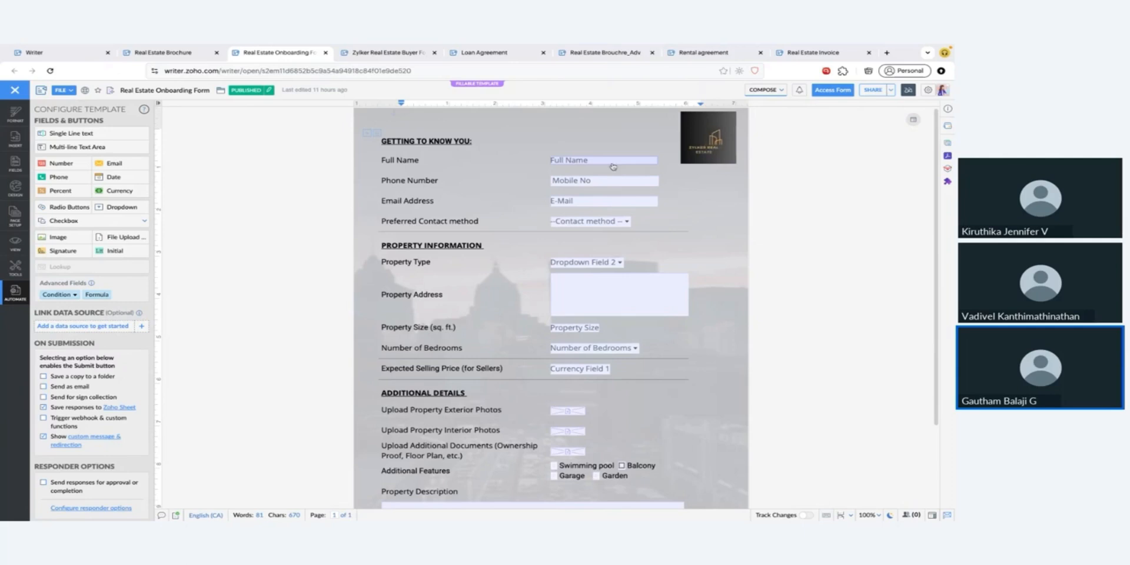
Inspect the field properties of the file upload field for property interior photos, including its allowed file types
{"action": "left_click", "coordinate": [589, 289]}
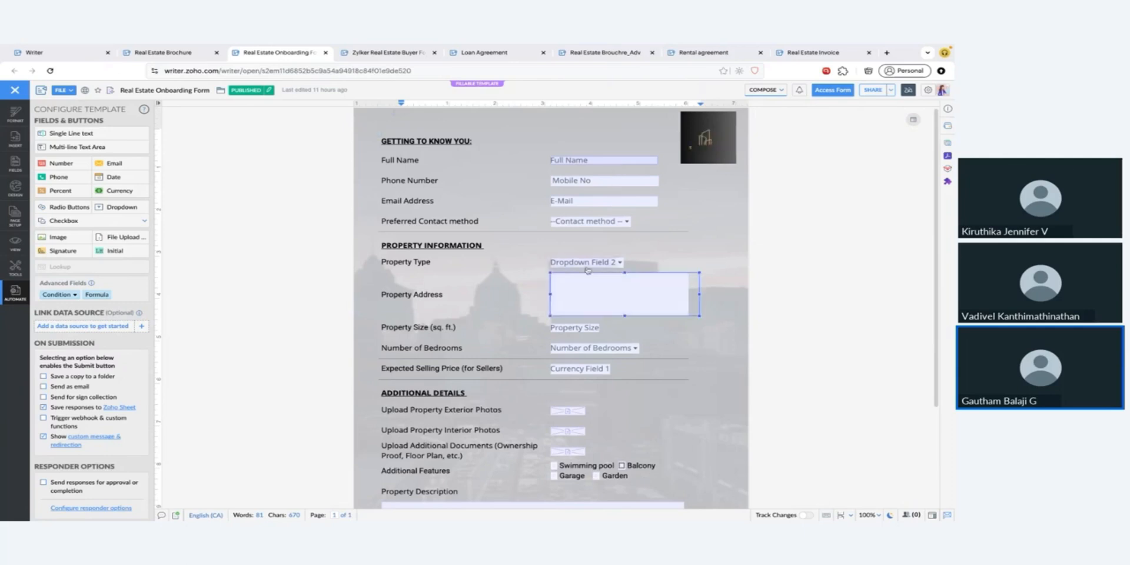
{"action": "left_click", "coordinate": [588, 270]}
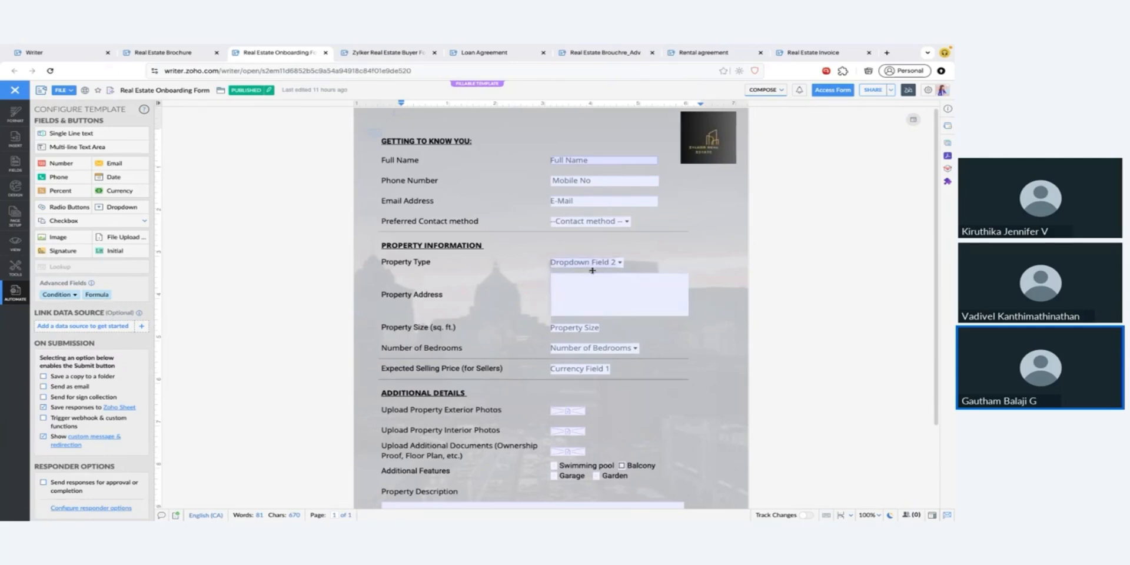
{"action": "left_click", "coordinate": [570, 411]}
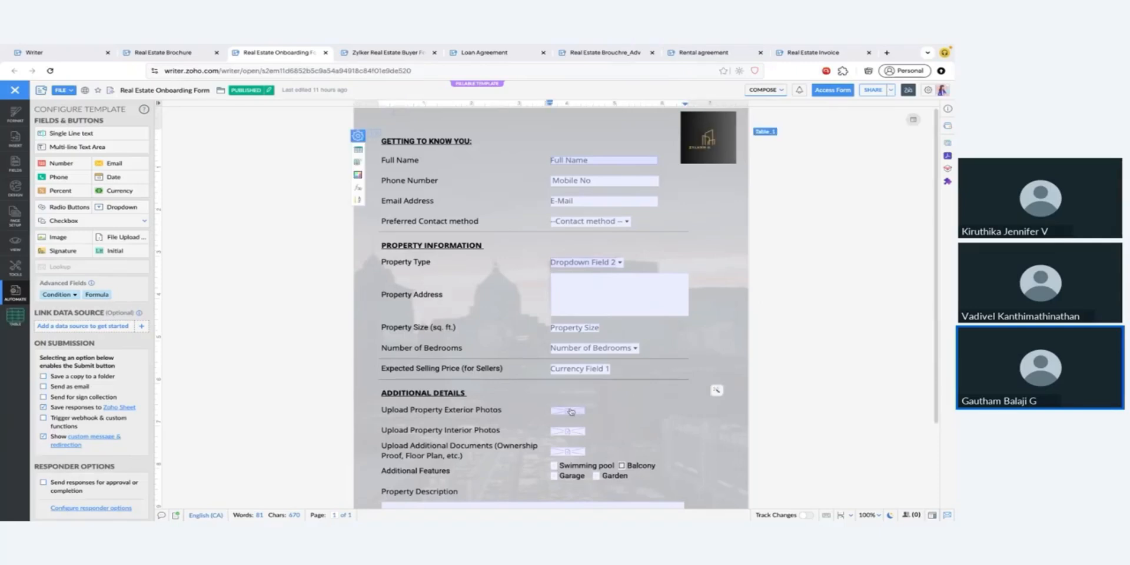
{"action": "scroll", "coordinate": [570, 412], "scroll_direction": "down", "scroll_amount": 1}
{"action": "left_click", "coordinate": [569, 358]}
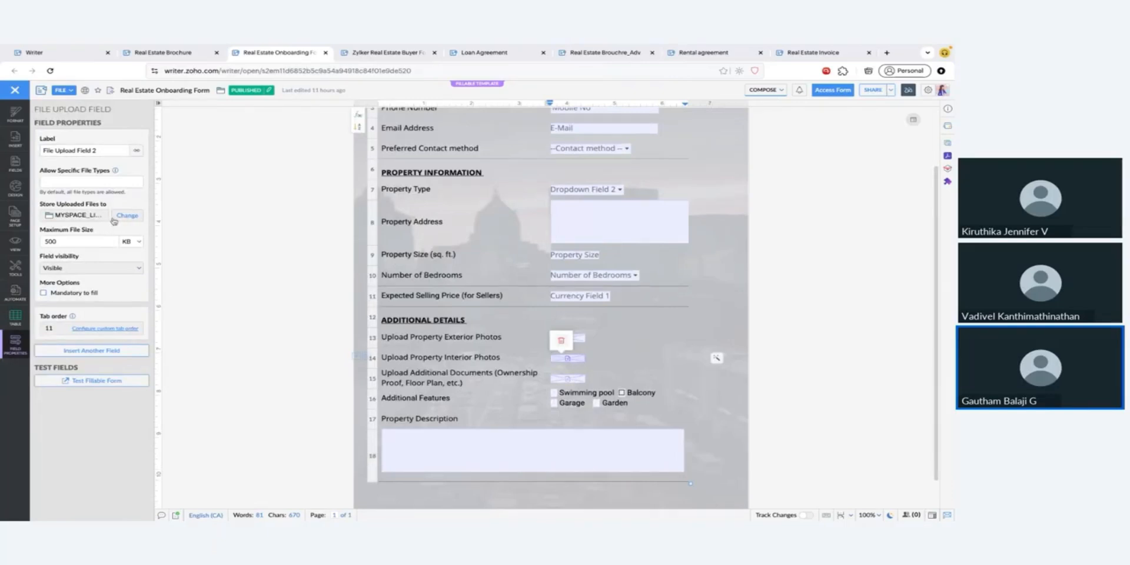
{"action": "left_click", "coordinate": [101, 180]}
Review the onboarding form's publish settings for public web access, including its embed code
{"action": "left_click", "coordinate": [15, 291]}
{"action": "scroll", "coordinate": [90, 374], "scroll_direction": "down", "scroll_amount": 2}
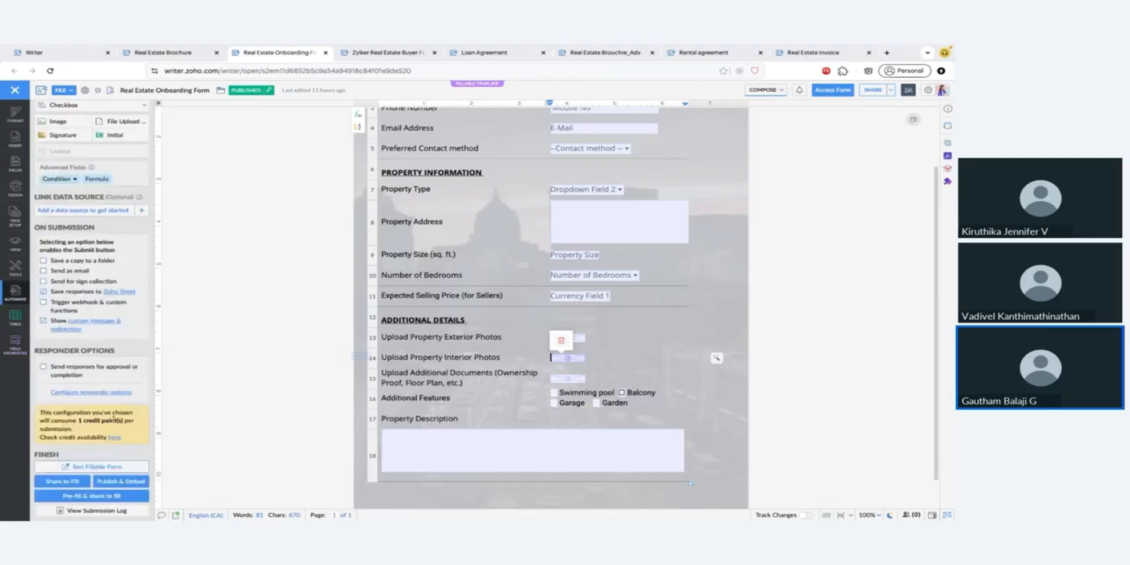
{"action": "left_click", "coordinate": [129, 486]}
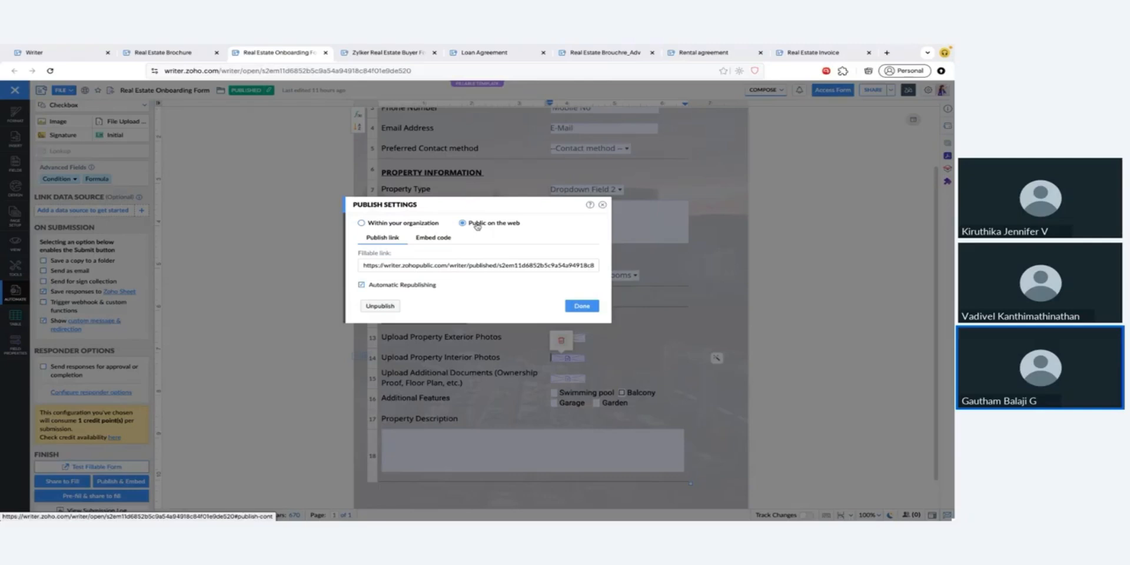
{"action": "left_click", "coordinate": [447, 242]}
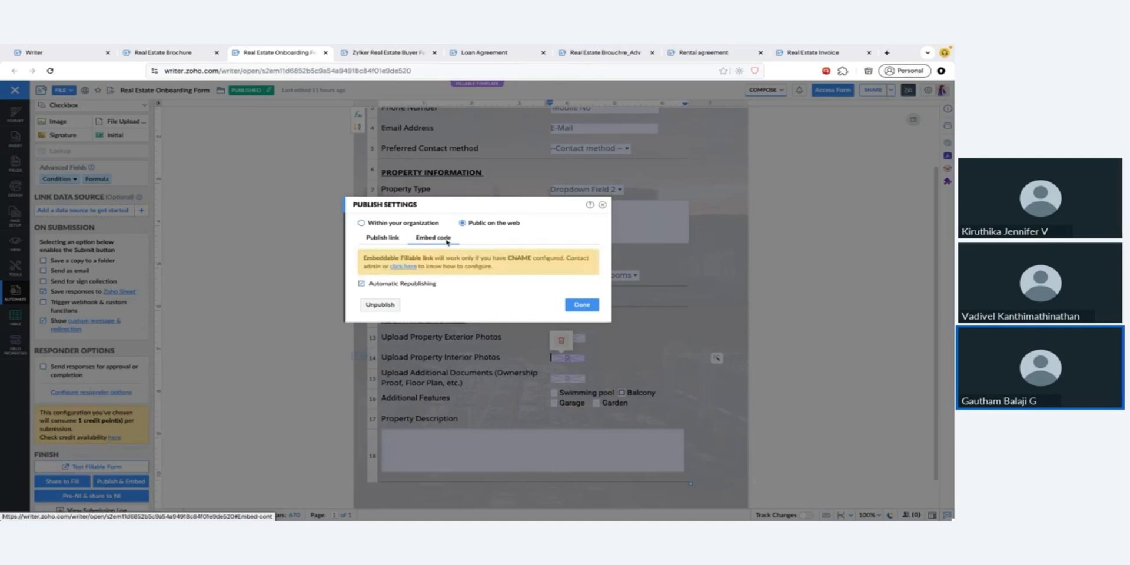
{"action": "left_click", "coordinate": [594, 310]}
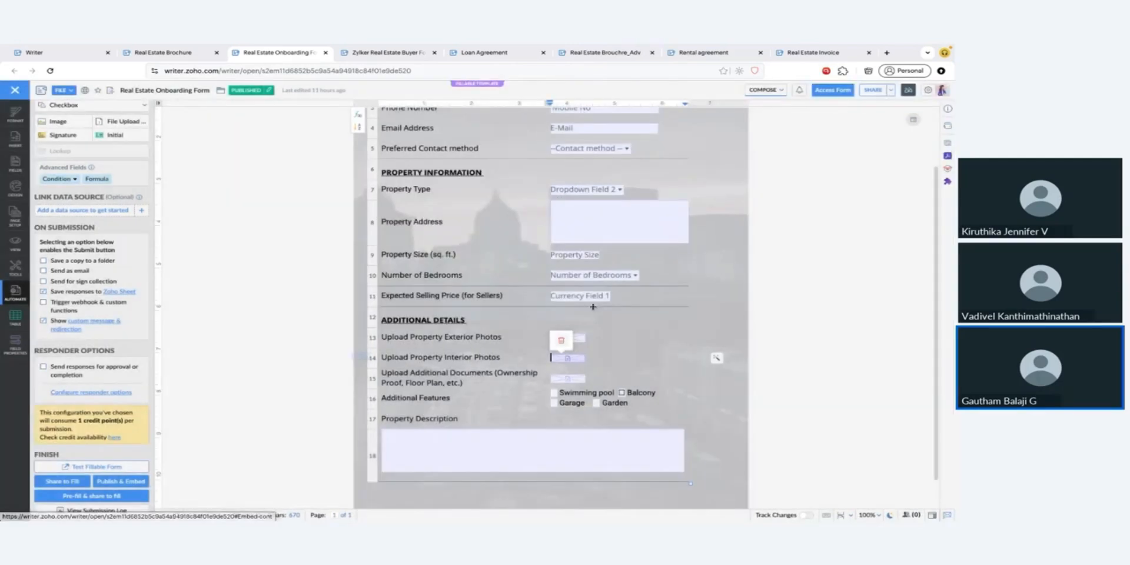
Check the form's Zoho Sheet response workbook and its custom success message and redirection settings, leaving both unchanged
{"action": "left_click", "coordinate": [123, 292]}
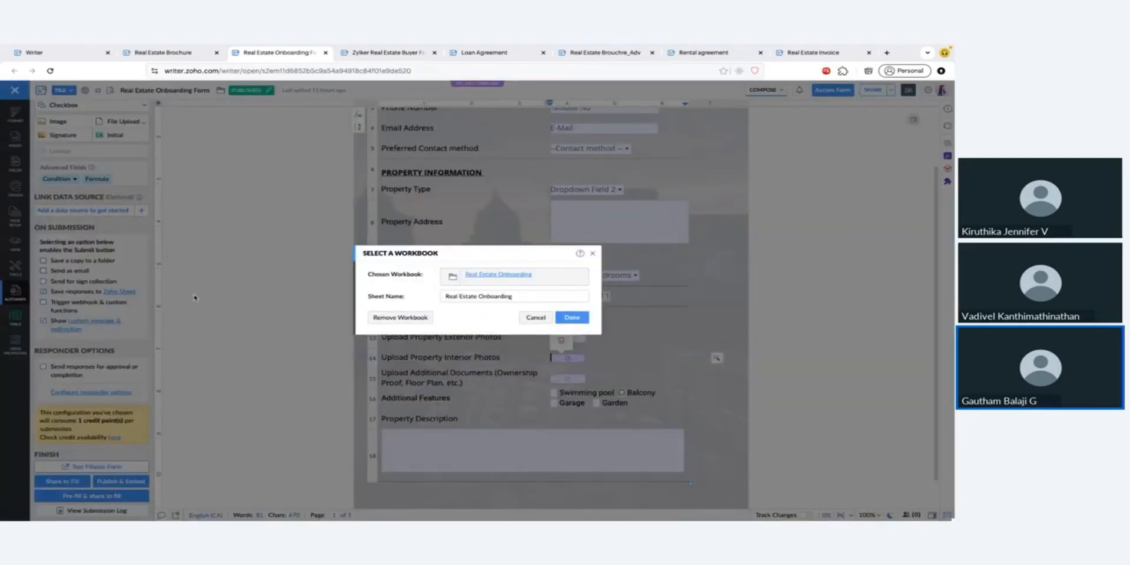
{"action": "left_click", "coordinate": [539, 319]}
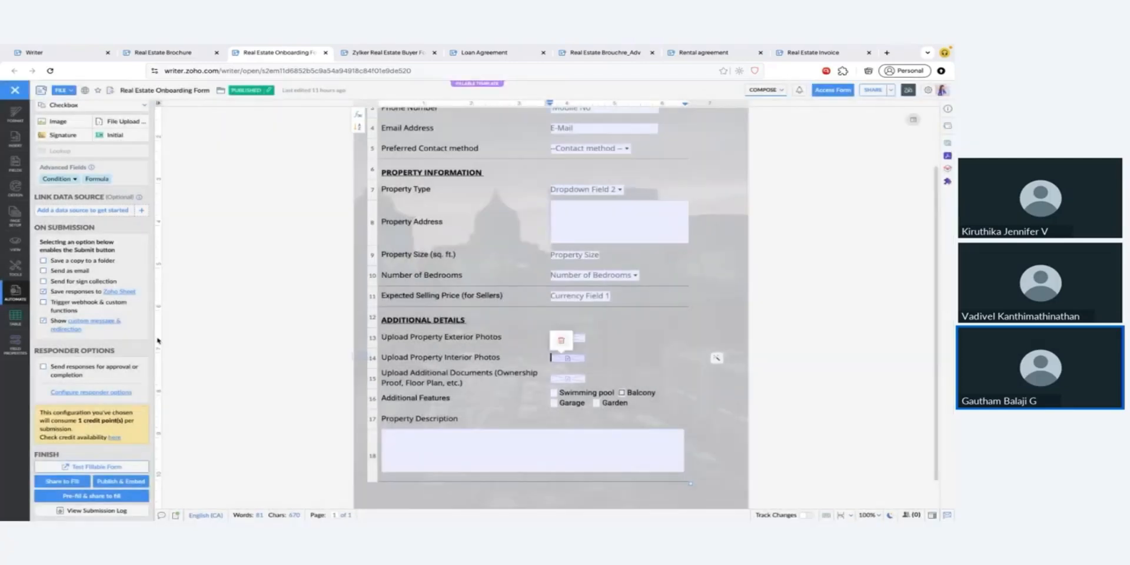
{"action": "left_click", "coordinate": [89, 324]}
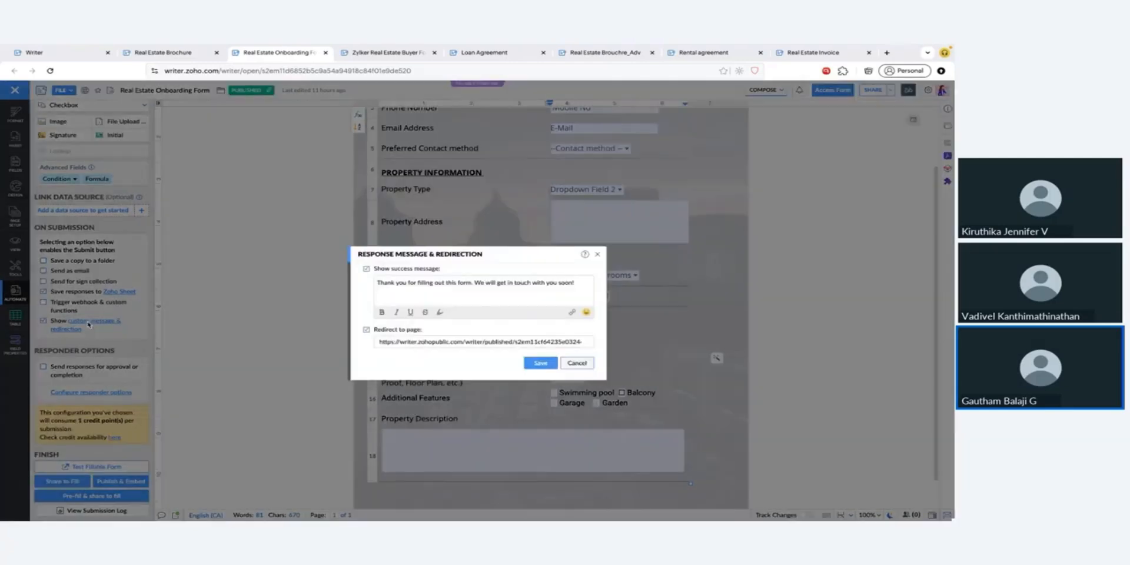
{"action": "left_click", "coordinate": [576, 363]}
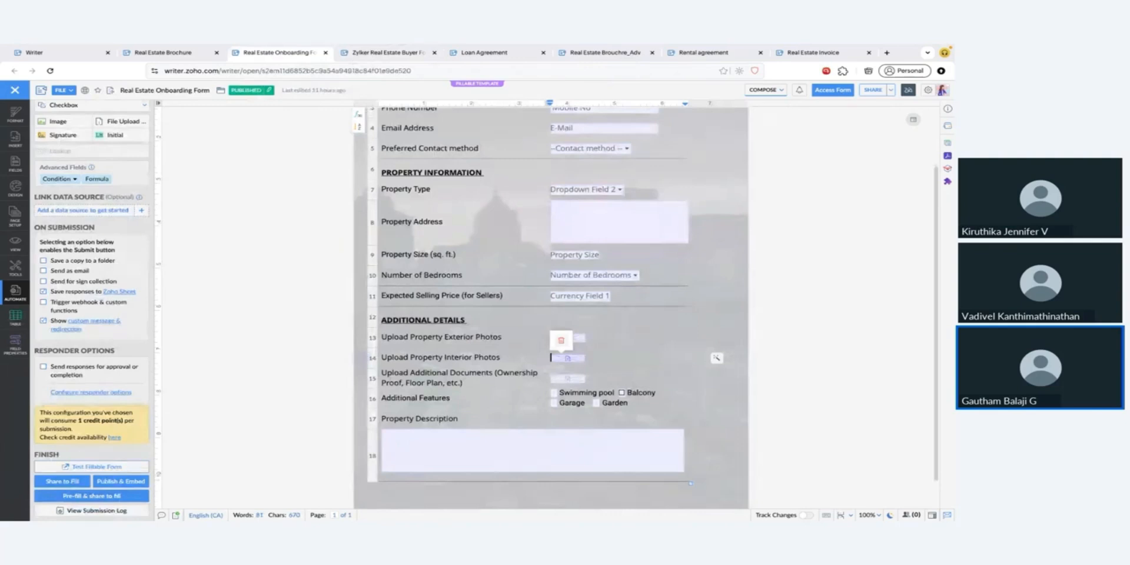
Switch to the web page with the embedded real estate form and enter the client's name and phone number
{"action": "key", "text": "super+Tab"}
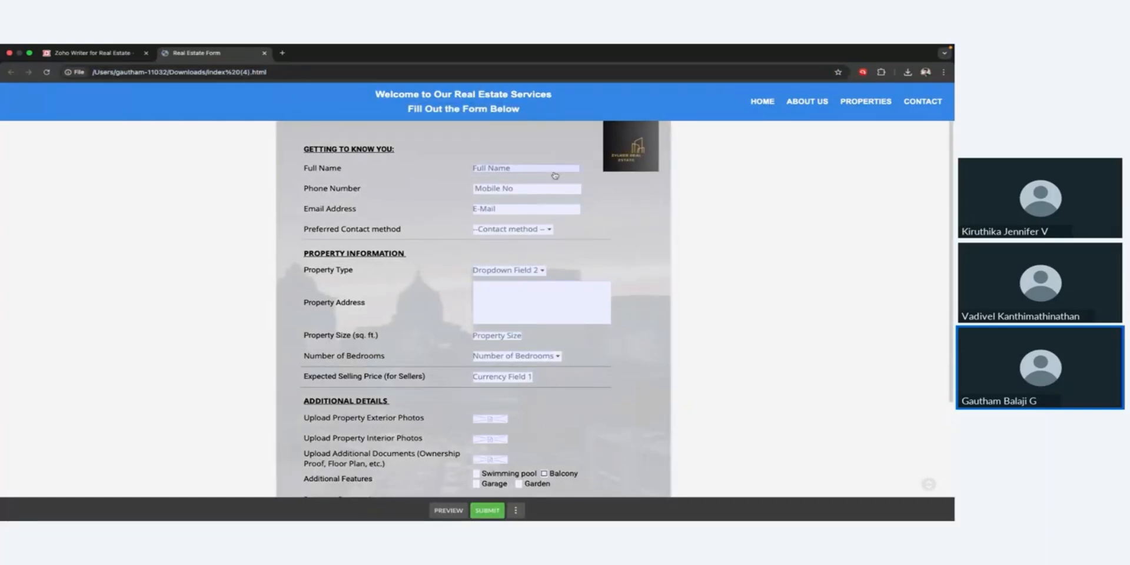
{"action": "left_click", "coordinate": [553, 171]}
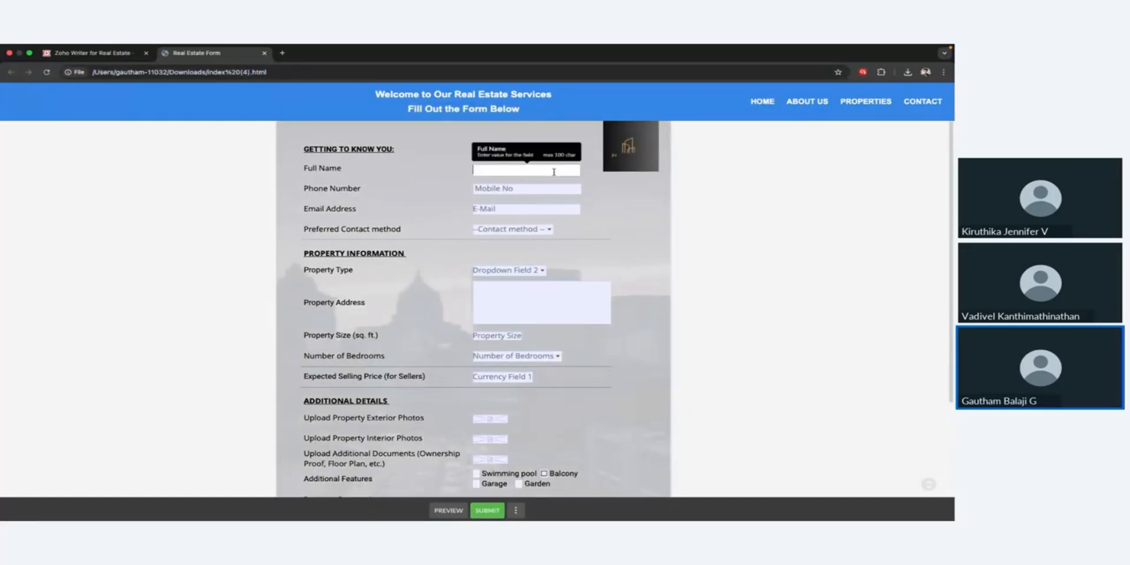
{"action": "type", "text": "Gauthan"}
{"action": "key", "text": "BackSpace"}
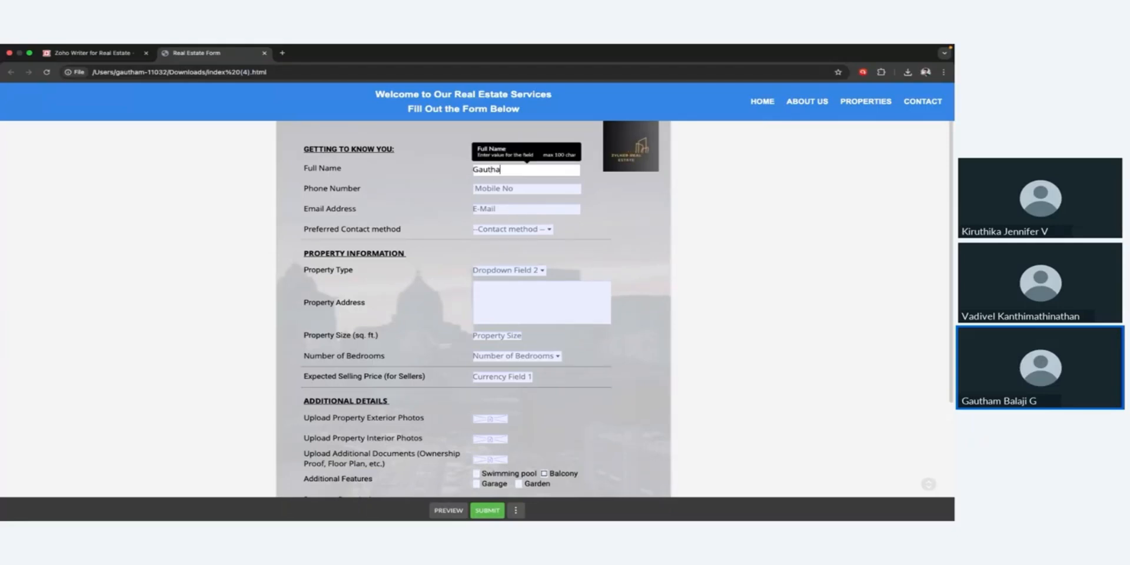
{"action": "key", "text": "Tab"}
{"action": "type", "text": "1234567890"}
Attach a file in the Upload Property Exterior Photos field of the embedded form
{"action": "scroll", "coordinate": [501, 356], "scroll_direction": "down", "scroll_amount": 2}
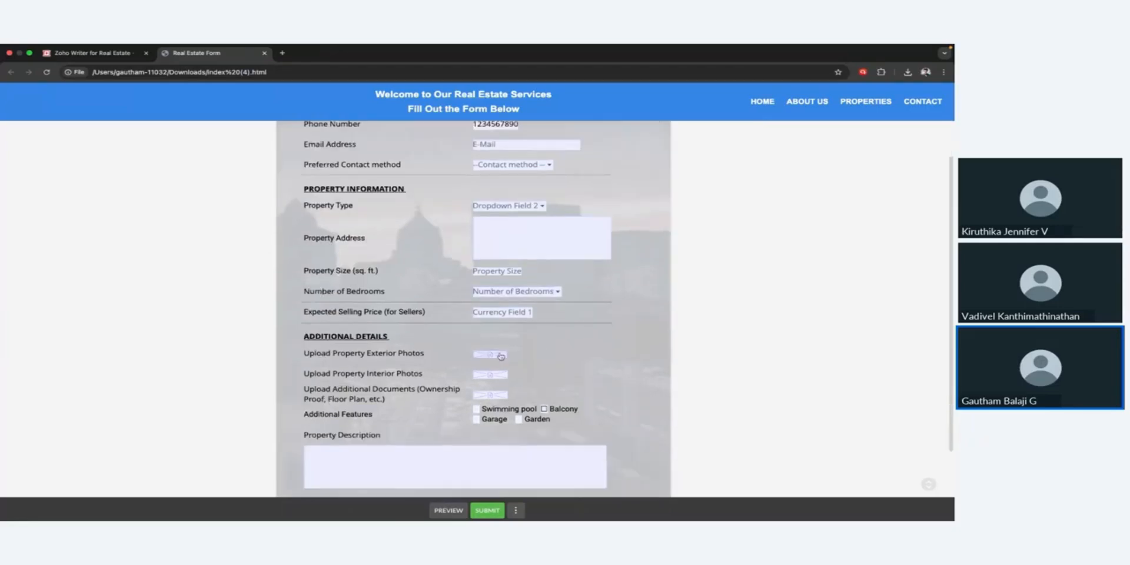
{"action": "left_click", "coordinate": [490, 356]}
{"action": "left_click", "coordinate": [487, 375]}
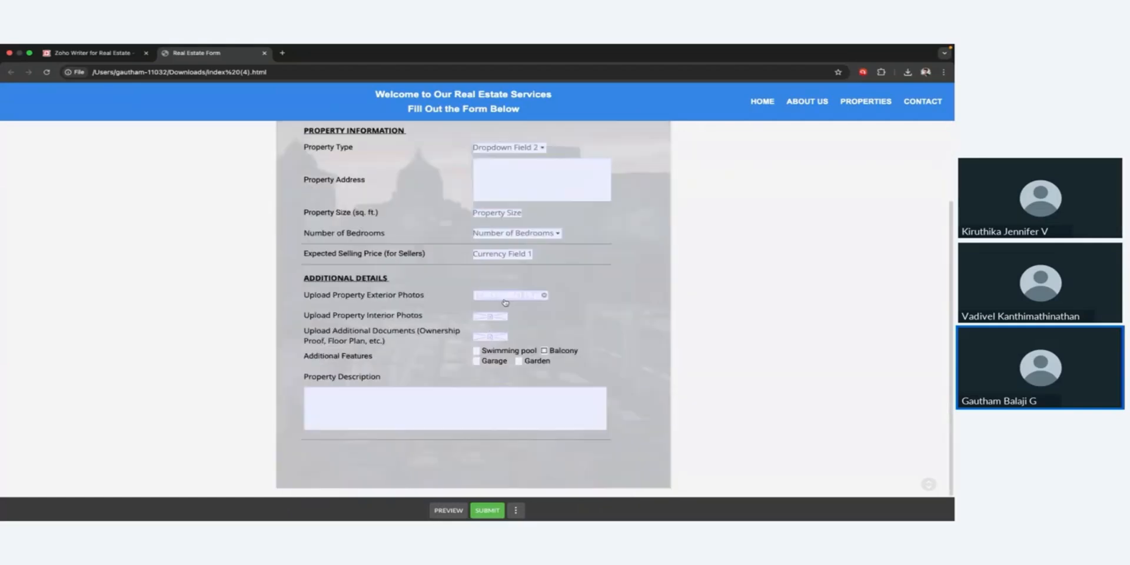
{"action": "scroll", "coordinate": [522, 434], "scroll_direction": "down", "scroll_amount": 1}
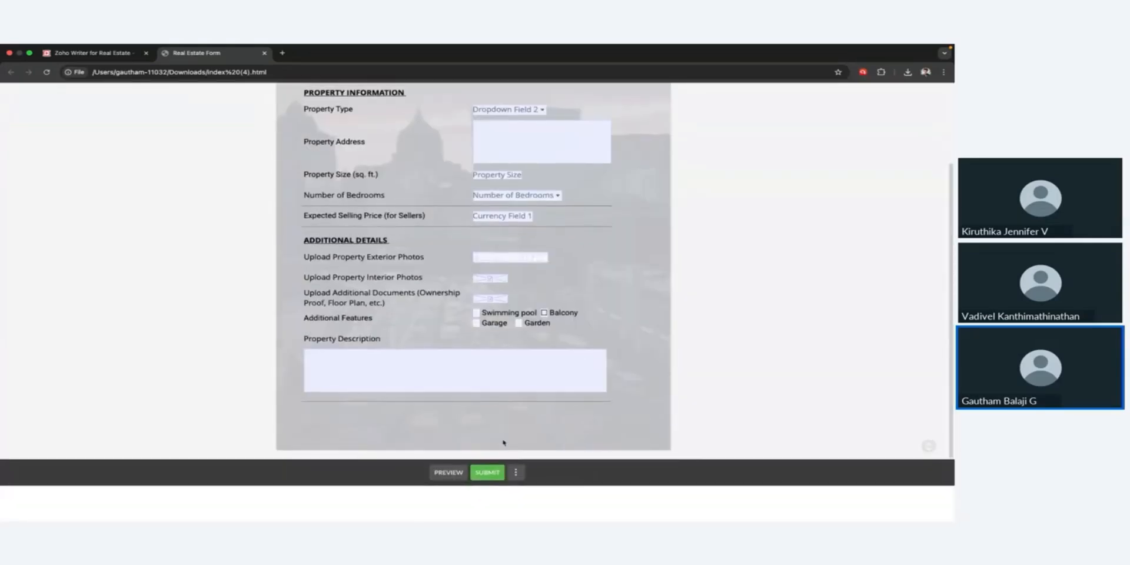
Submit the embedded form and close the confirmation dialog
{"action": "scroll", "coordinate": [505, 441], "scroll_direction": "up", "scroll_amount": 5}
{"action": "scroll", "coordinate": [493, 482], "scroll_direction": "down", "scroll_amount": 3}
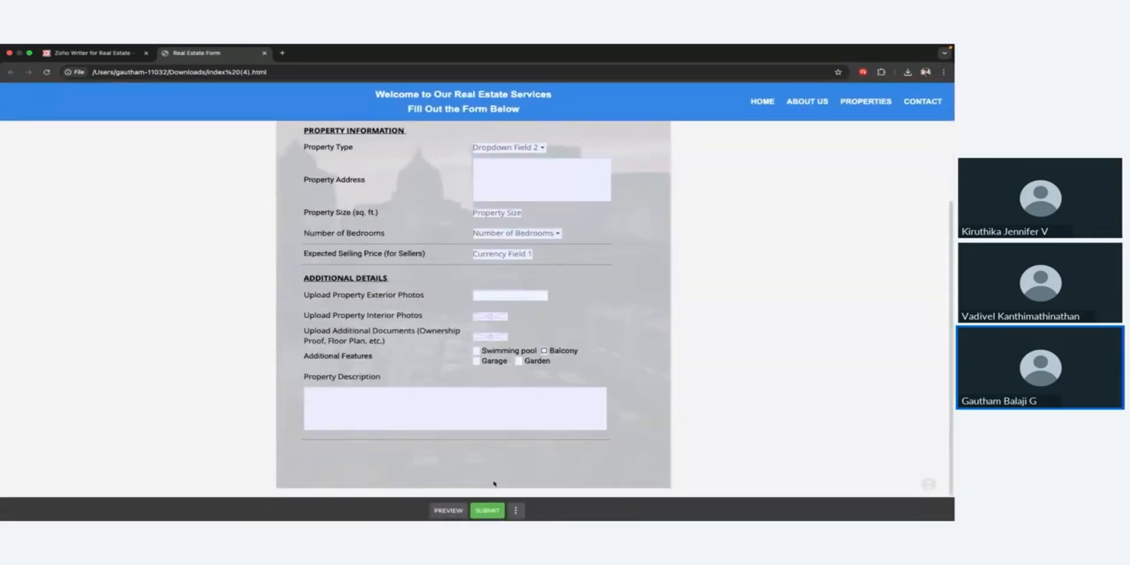
{"action": "left_click", "coordinate": [486, 509]}
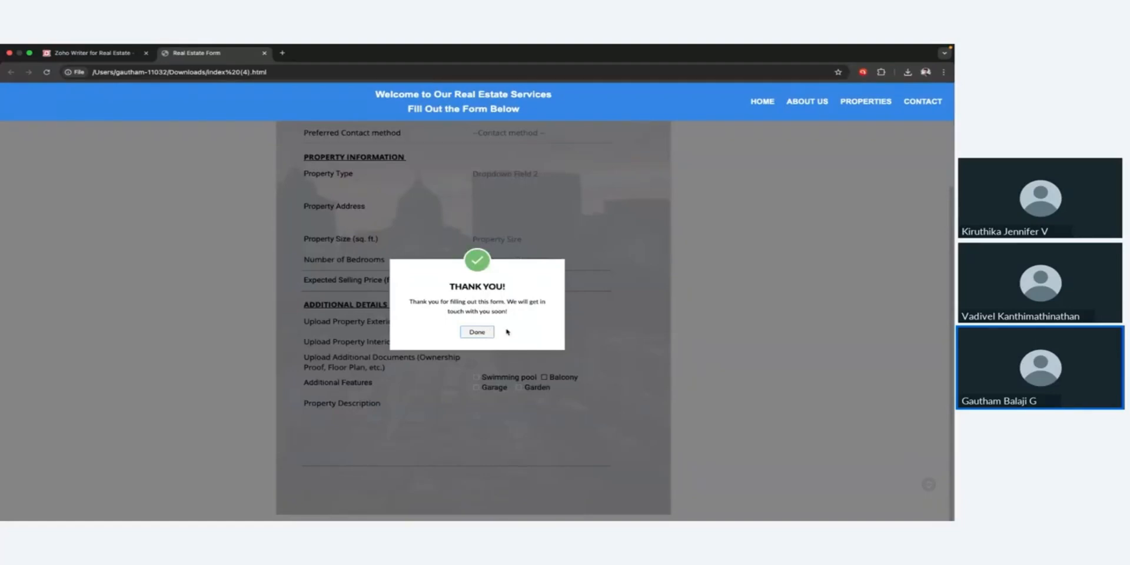
{"action": "left_click", "coordinate": [477, 333]}
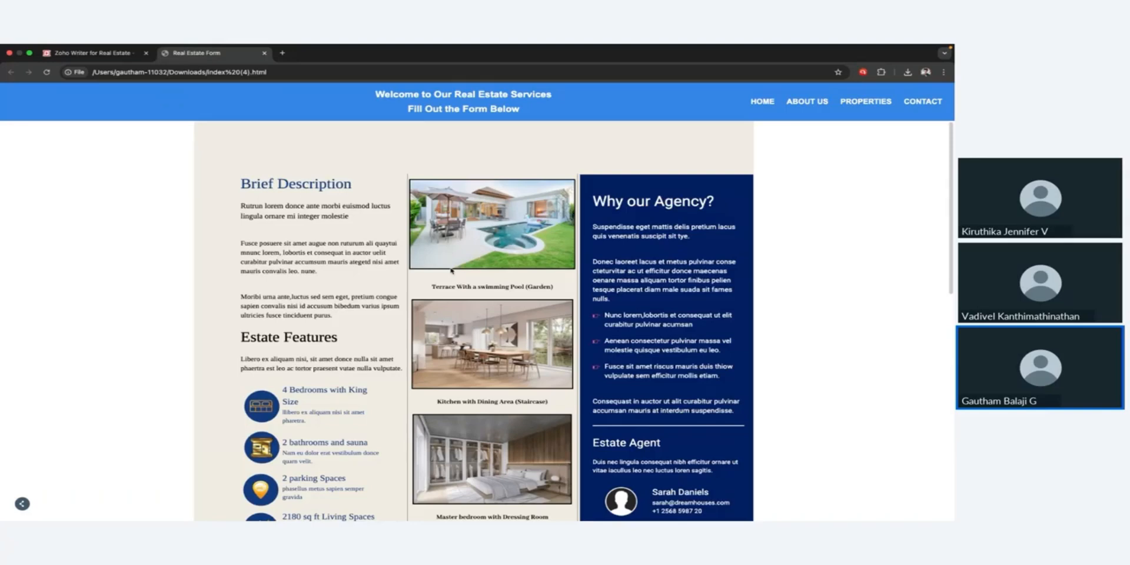
Switch from the published web page back to the Real Estate Onboarding Form template in Zoho Writer
{"action": "key", "text": "ctrl+Right"}
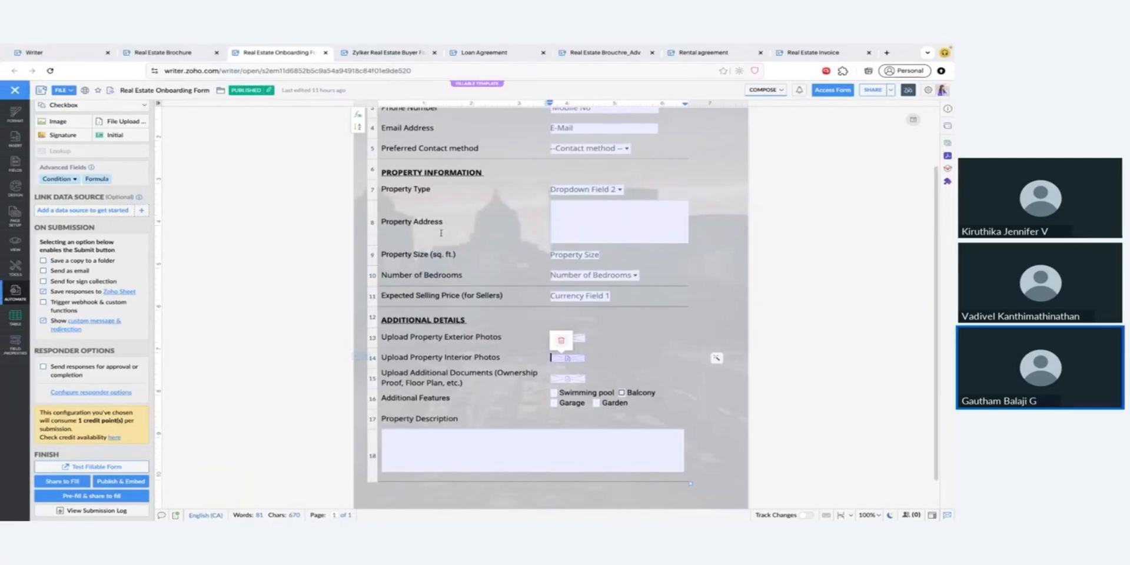
{"action": "key", "text": "ctrl+Left"}
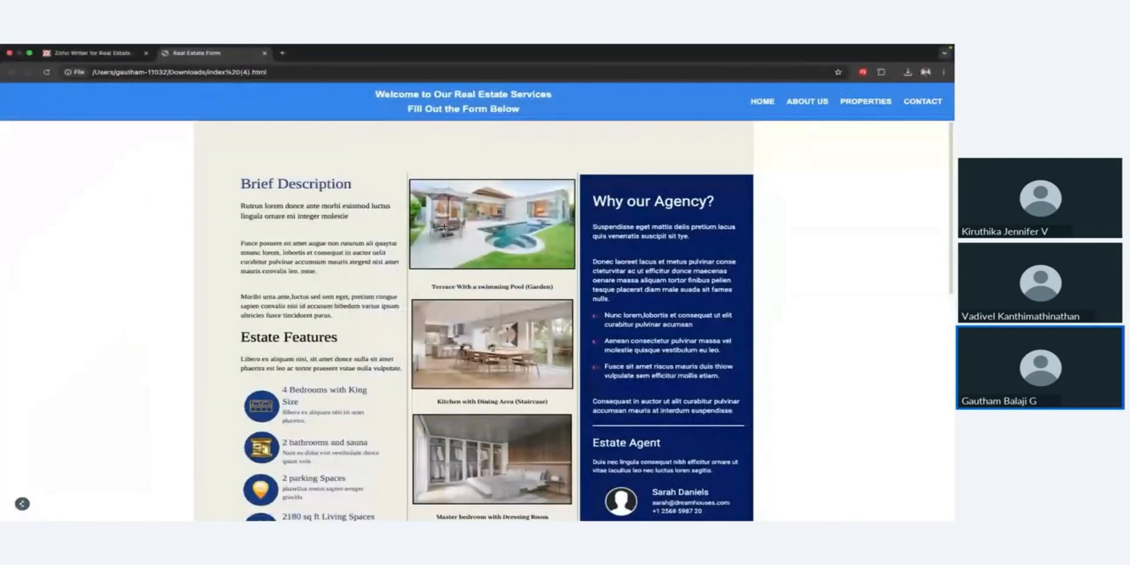
{"action": "key", "text": "ctrl+Left"}
{"action": "key", "text": "ctrl+Right"}
{"action": "left_click", "coordinate": [264, 52]}
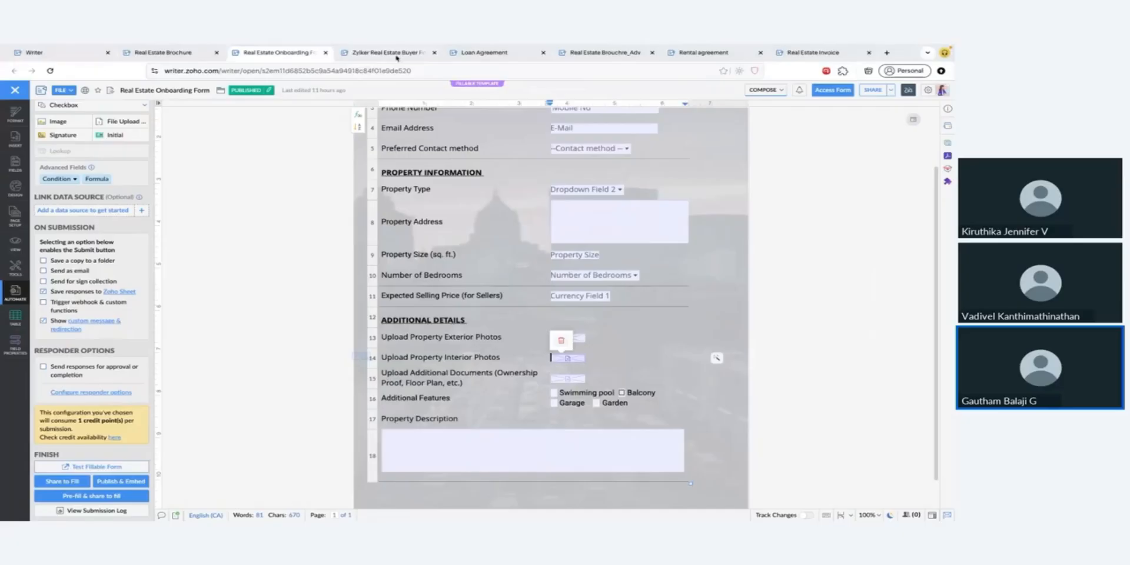
Open the Zylker Real Estate Buyer Form and review the lookup configuration of the Preferred Area dropdown
{"action": "left_click", "coordinate": [388, 52]}
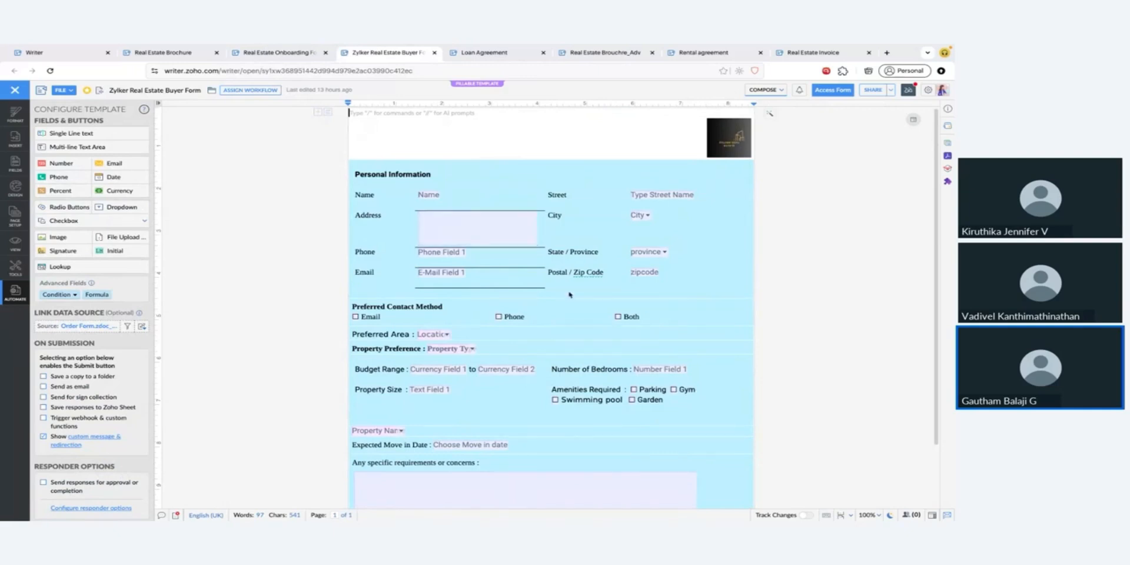
{"action": "left_click", "coordinate": [425, 335]}
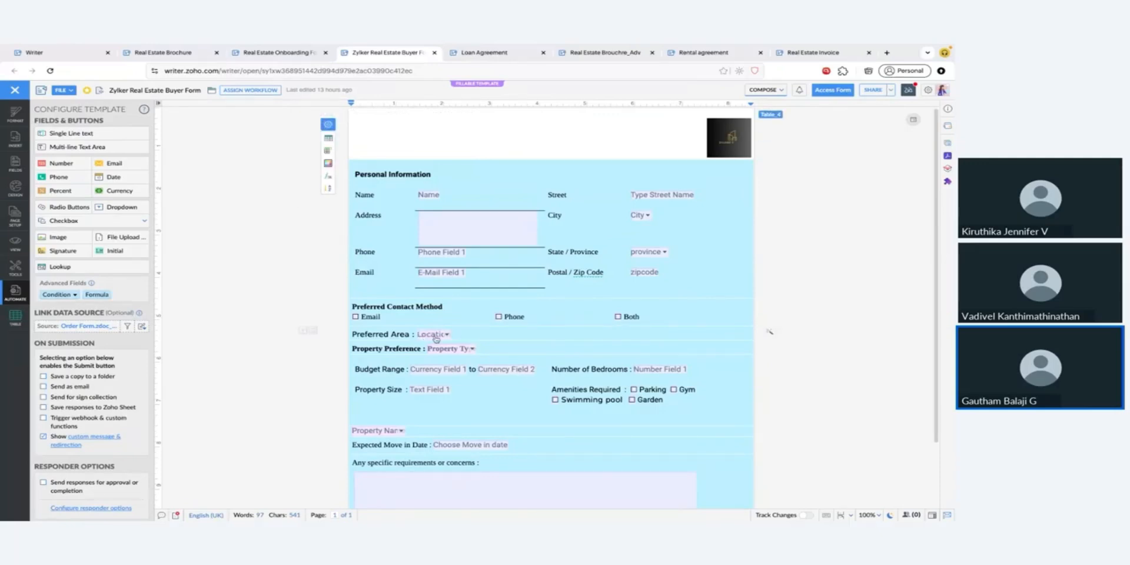
{"action": "left_click", "coordinate": [435, 339]}
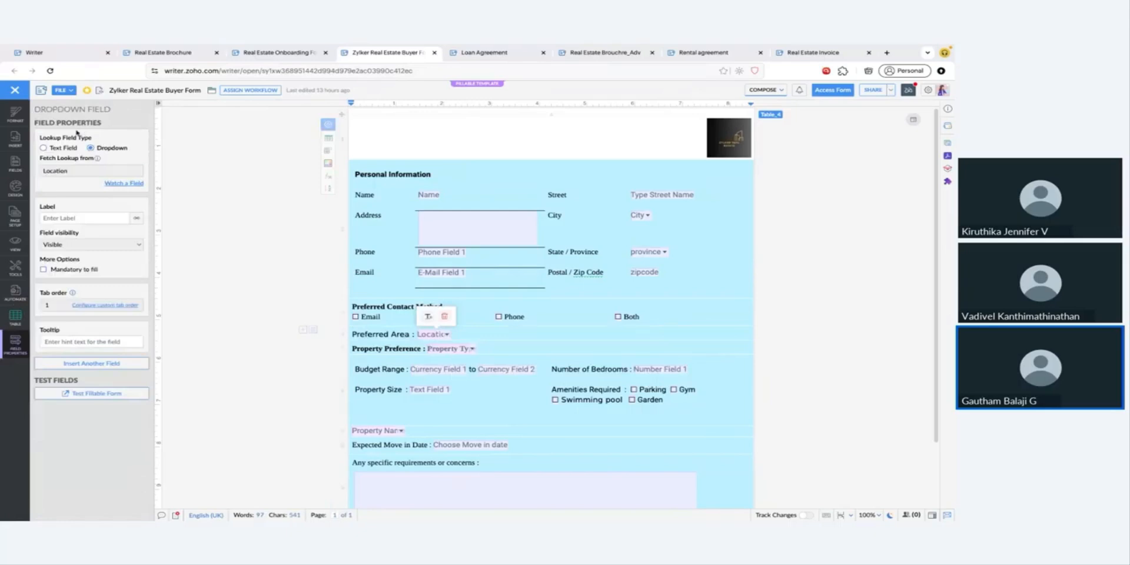
{"action": "left_click", "coordinate": [143, 183]}
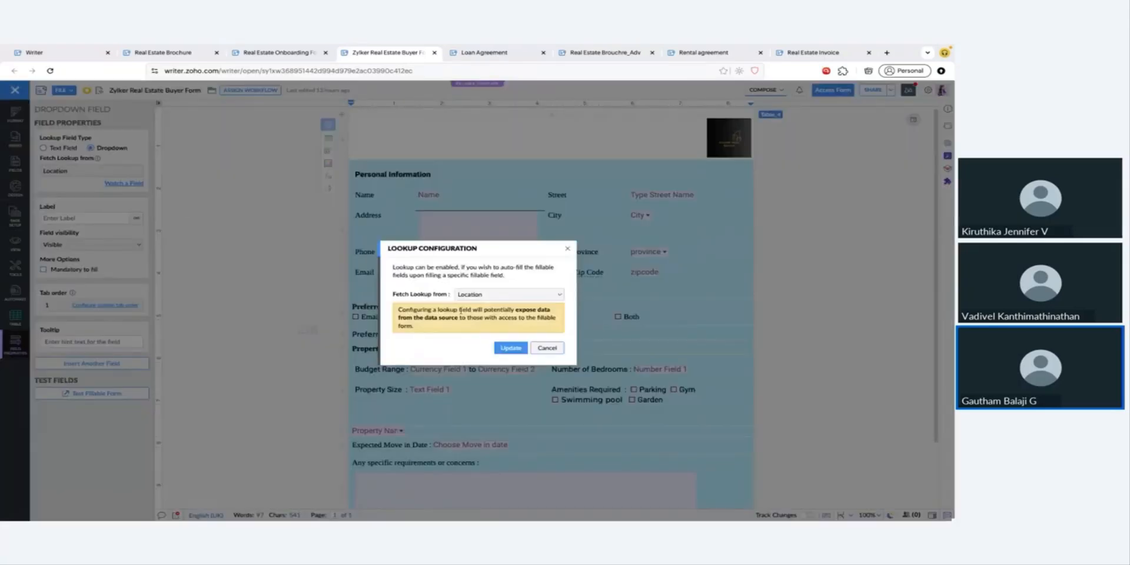
{"action": "left_click", "coordinate": [546, 348]}
Open the buyer form's linked data source sheet and examine its Location and Property Type columns
{"action": "left_click", "coordinate": [15, 291]}
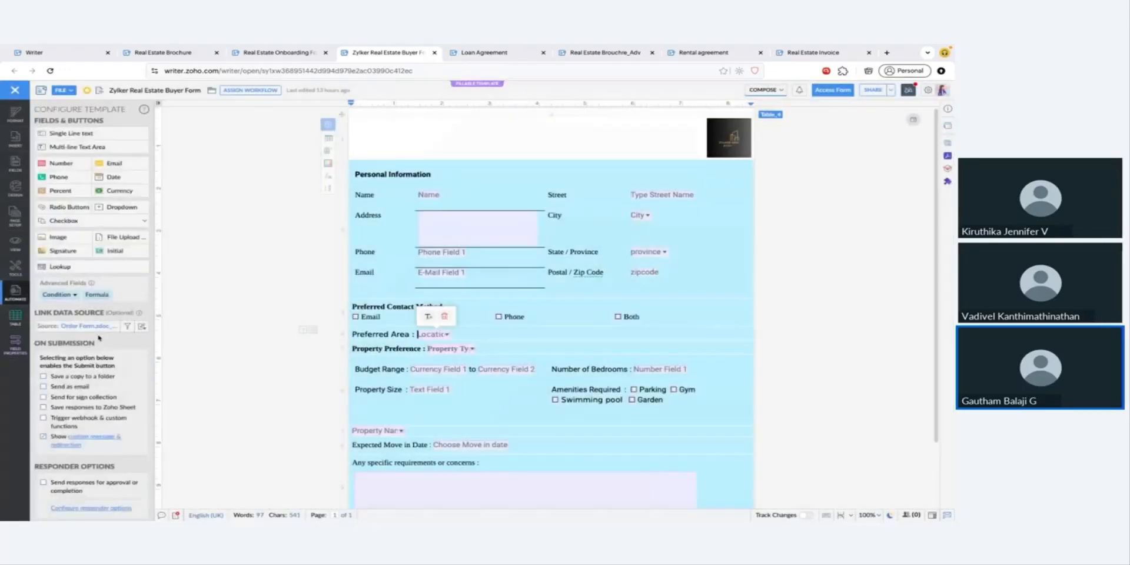
{"action": "left_click", "coordinate": [94, 326]}
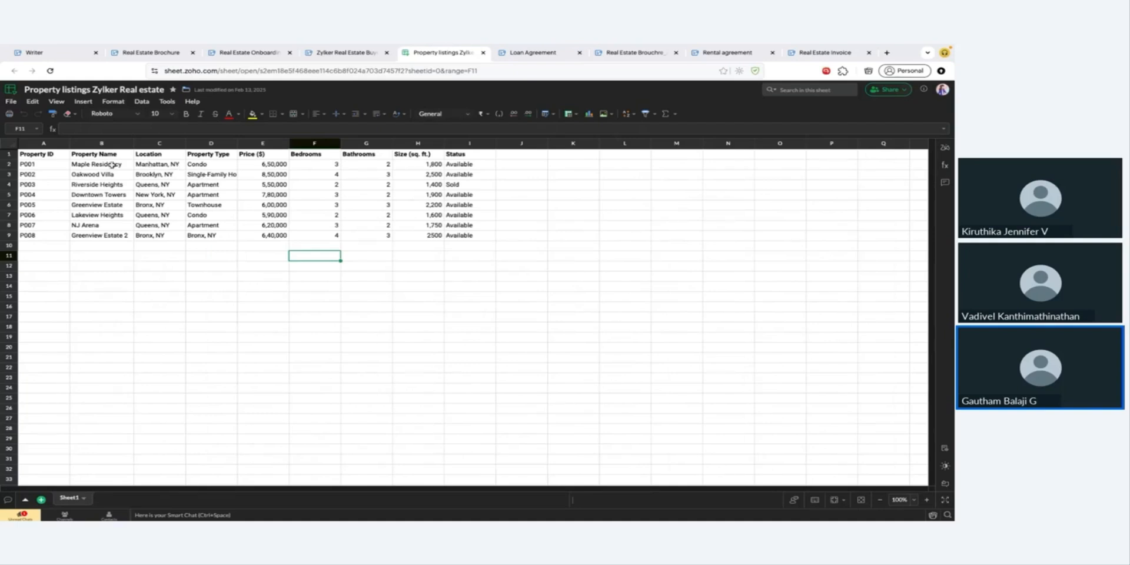
{"action": "left_click", "coordinate": [188, 164]}
{"action": "left_click", "coordinate": [174, 163]}
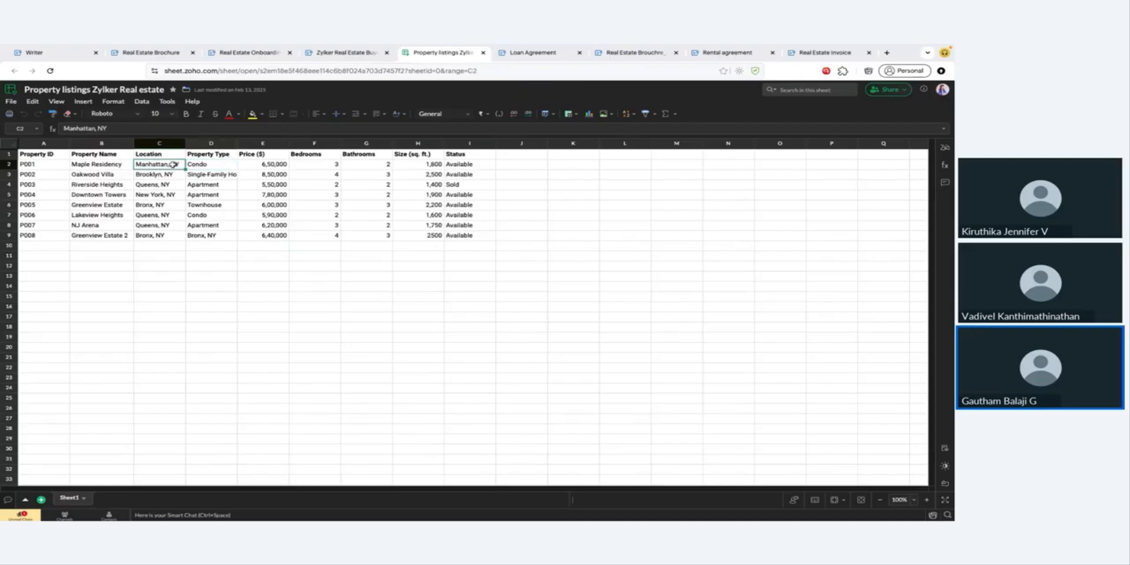
{"action": "left_click", "coordinate": [167, 185]}
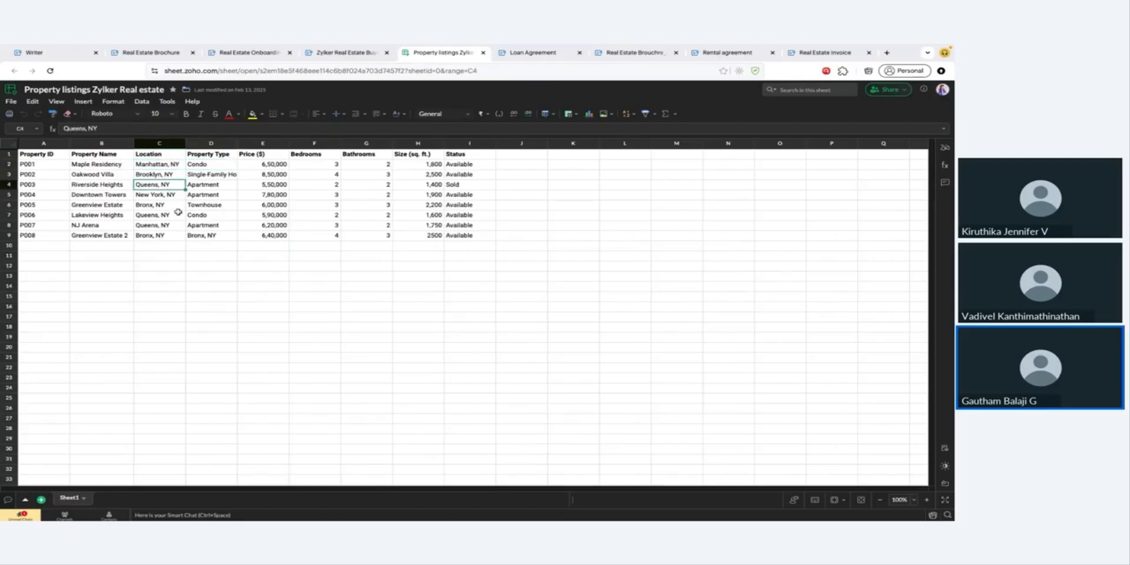
{"action": "left_click", "coordinate": [203, 184]}
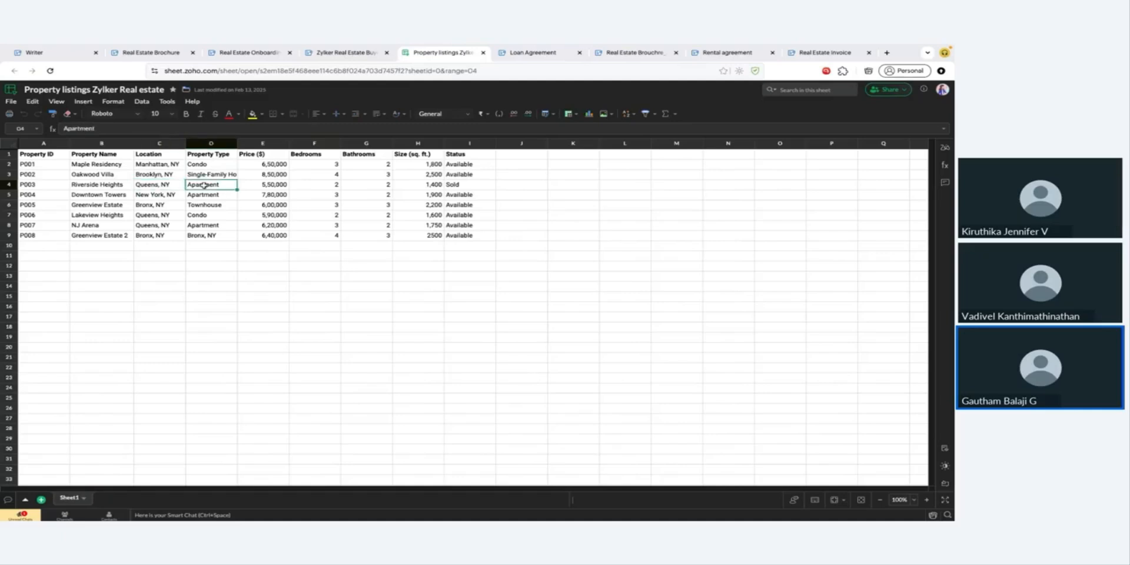
{"action": "left_click", "coordinate": [204, 195]}
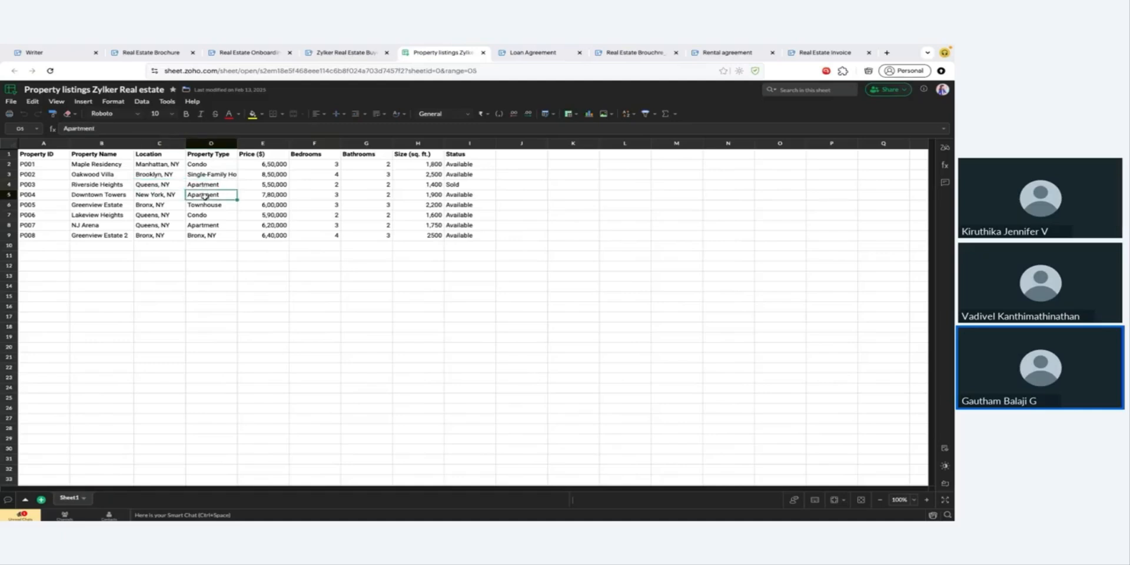
{"action": "left_click", "coordinate": [204, 217]}
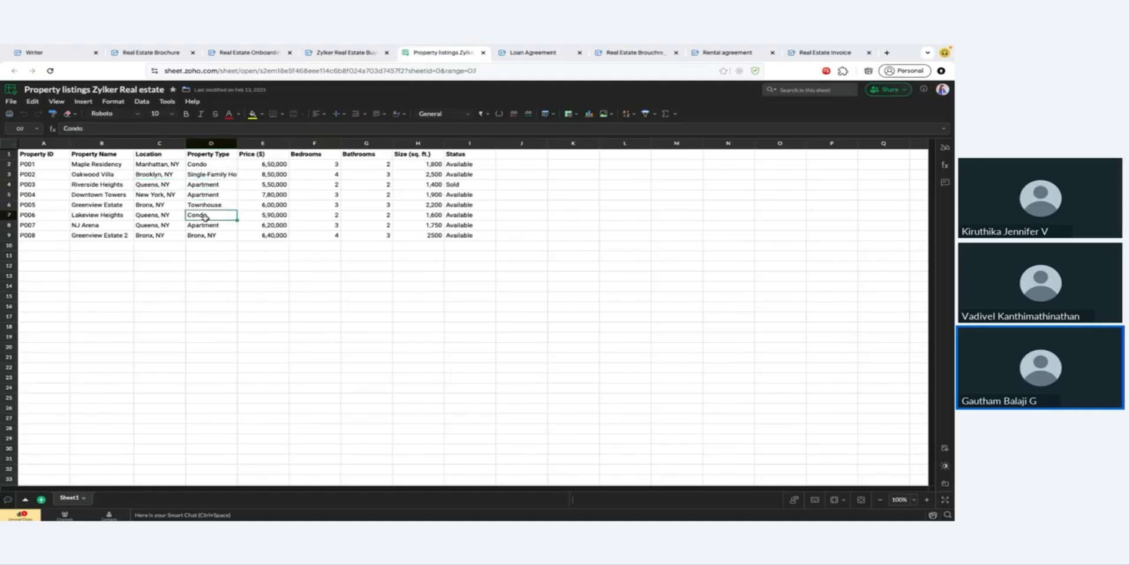
Examine how the Location, Property Type and Property Name columns relate in the listings sheet
{"action": "left_click", "coordinate": [167, 216]}
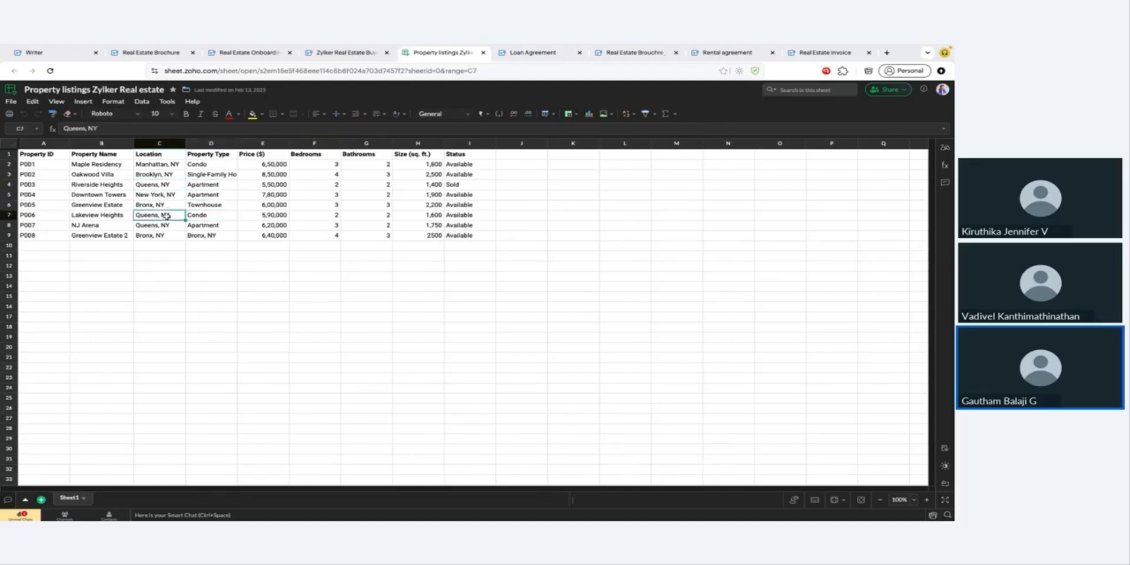
{"action": "left_click", "coordinate": [199, 215]}
{"action": "left_click", "coordinate": [118, 203]}
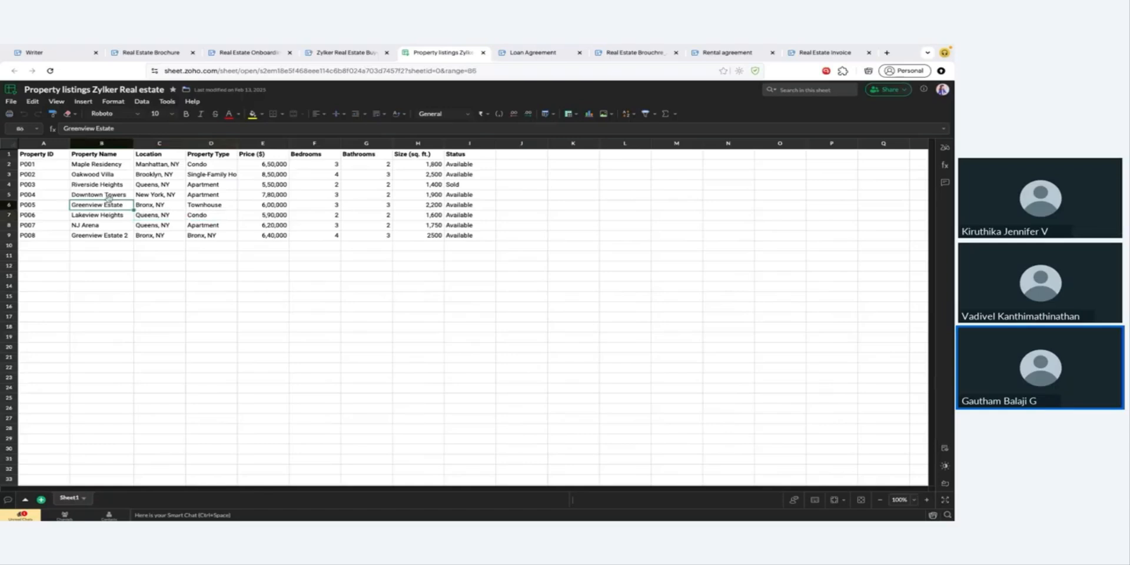
Return to the buyer form template and review the lookup and watched-field settings of the Property Type and Property Name dropdowns
{"action": "left_click", "coordinate": [361, 52]}
{"action": "scroll", "coordinate": [439, 257], "scroll_direction": "down", "scroll_amount": 1}
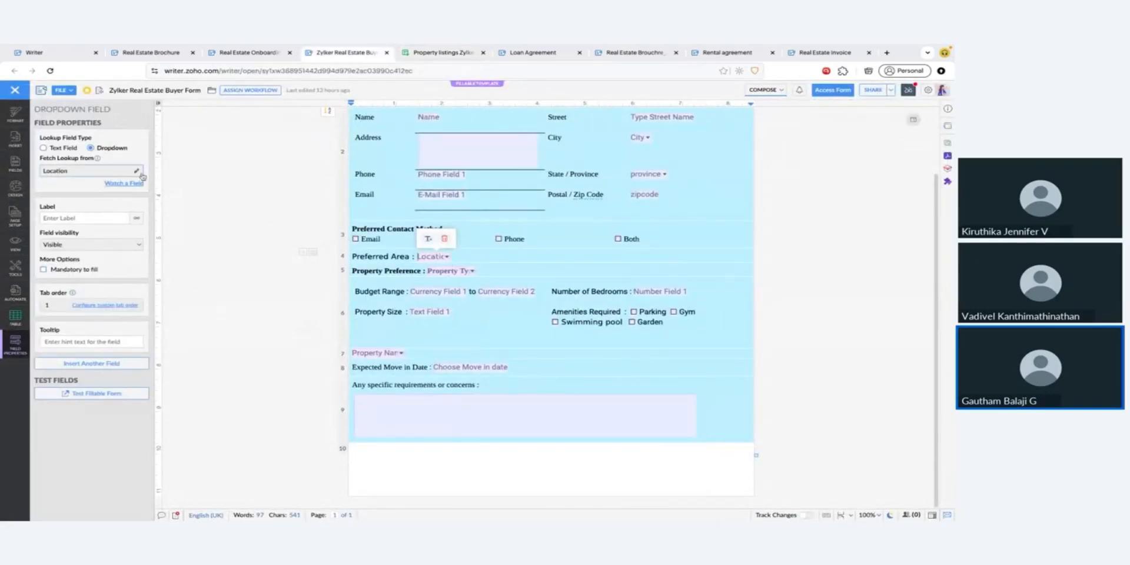
{"action": "left_click", "coordinate": [439, 274]}
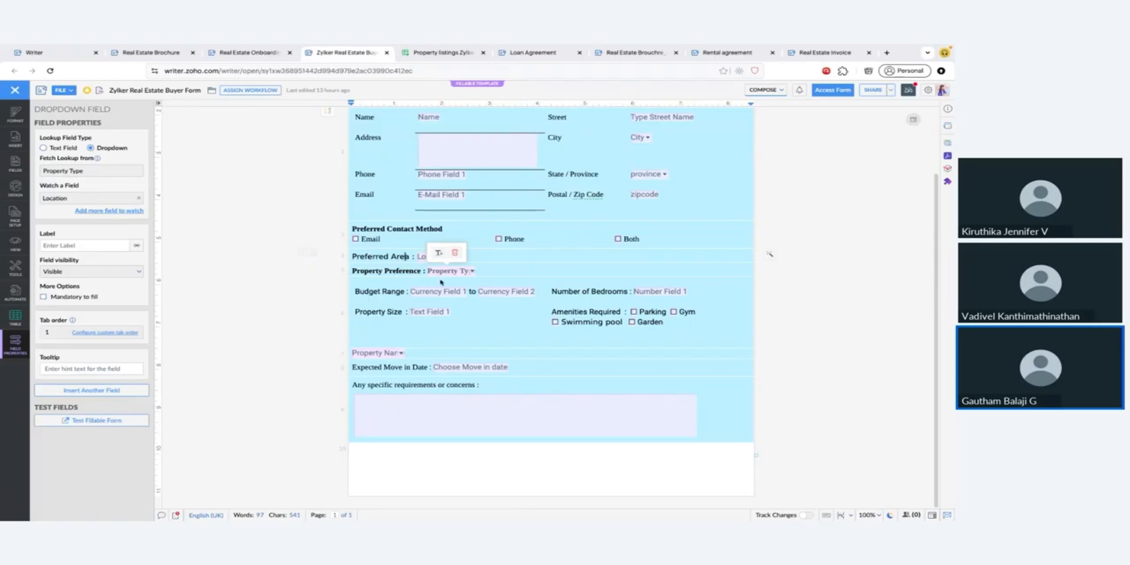
{"action": "left_click", "coordinate": [438, 313]}
{"action": "left_click", "coordinate": [376, 353]}
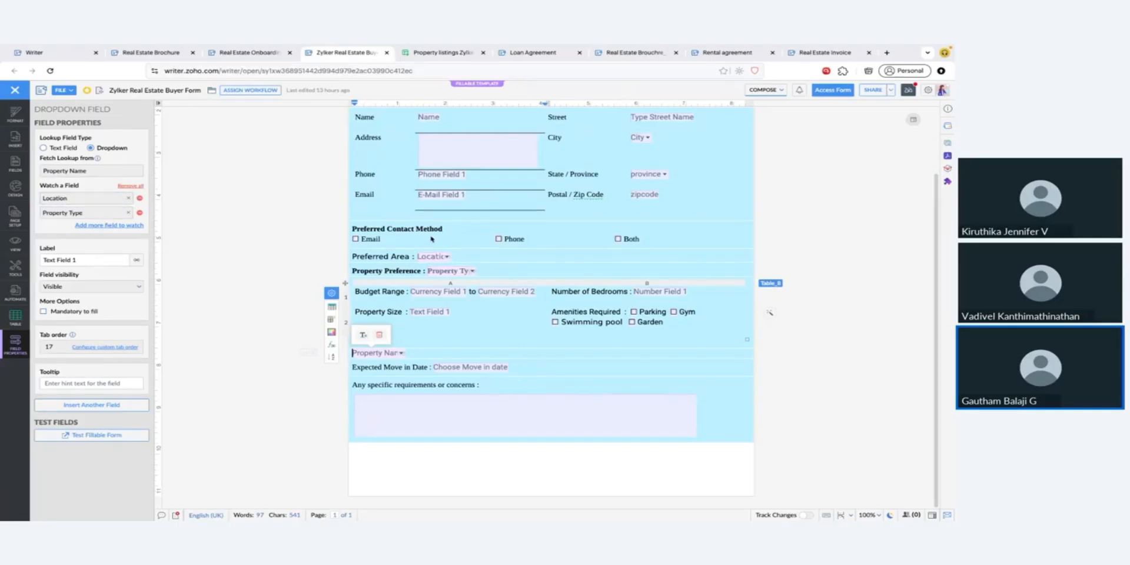
Open the buyer form for filling and set Preferred Area to Queens, NY
{"action": "left_click", "coordinate": [835, 91]}
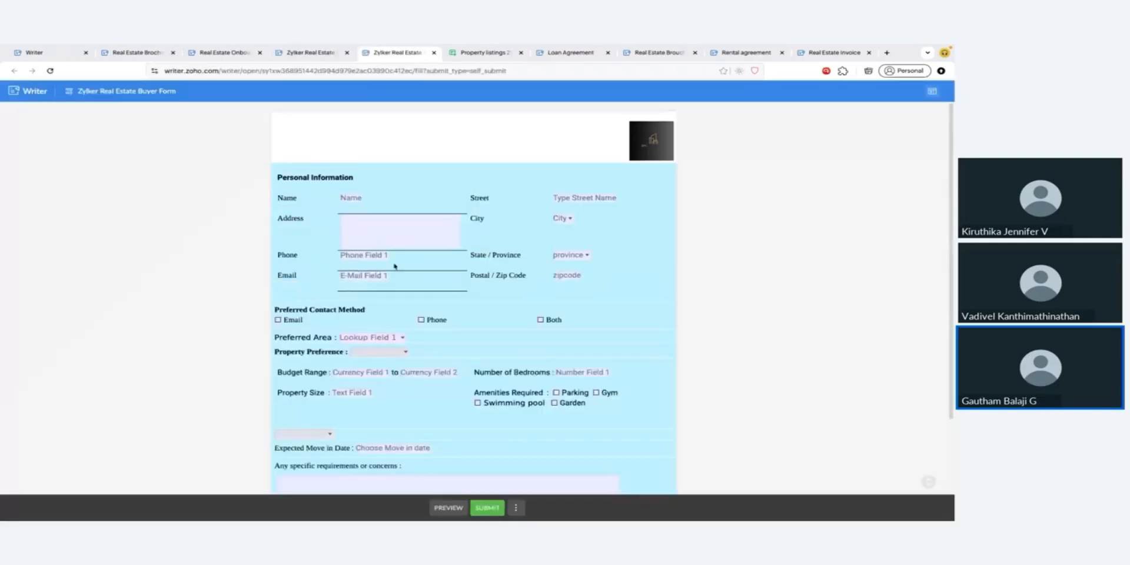
{"action": "scroll", "coordinate": [418, 270], "scroll_direction": "down", "scroll_amount": 2}
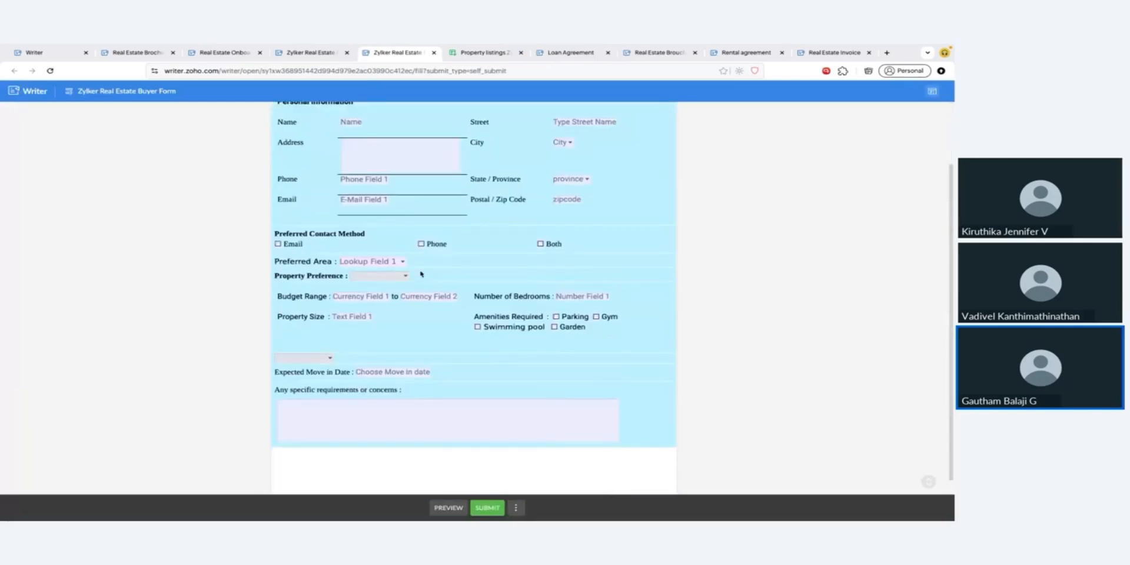
{"action": "left_click", "coordinate": [375, 261]}
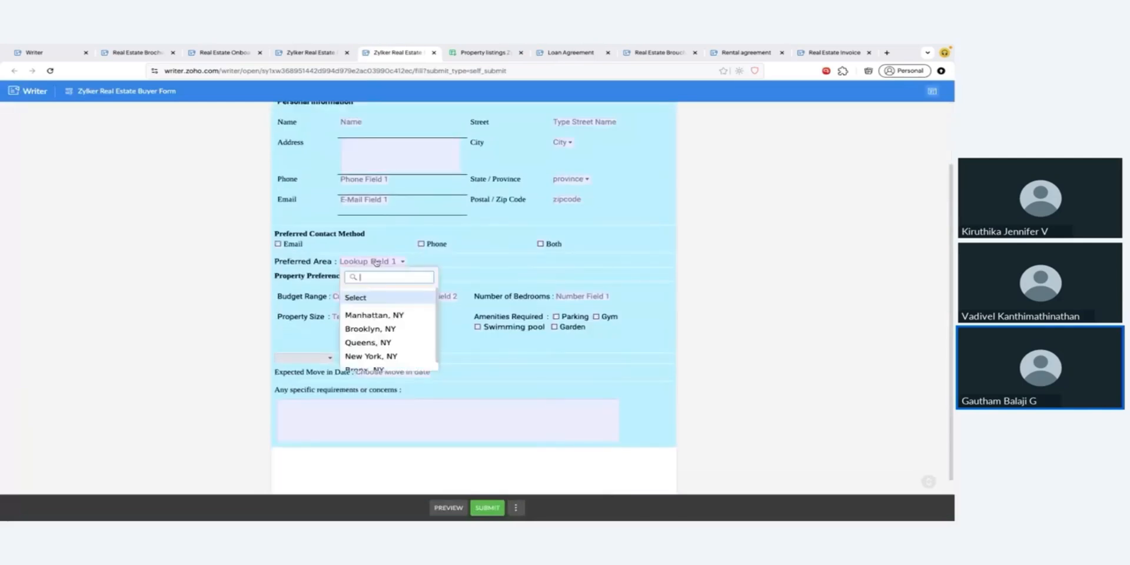
{"action": "left_click", "coordinate": [418, 345]}
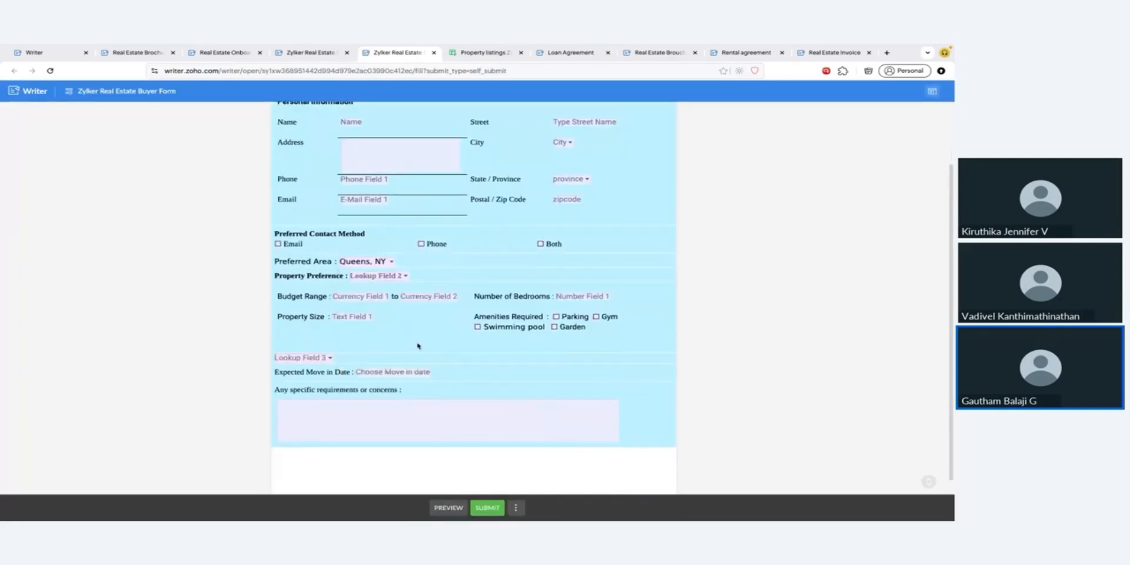
Set Property Preference to Condo and check the options offered by the dependent property name dropdown
{"action": "left_click", "coordinate": [389, 278]}
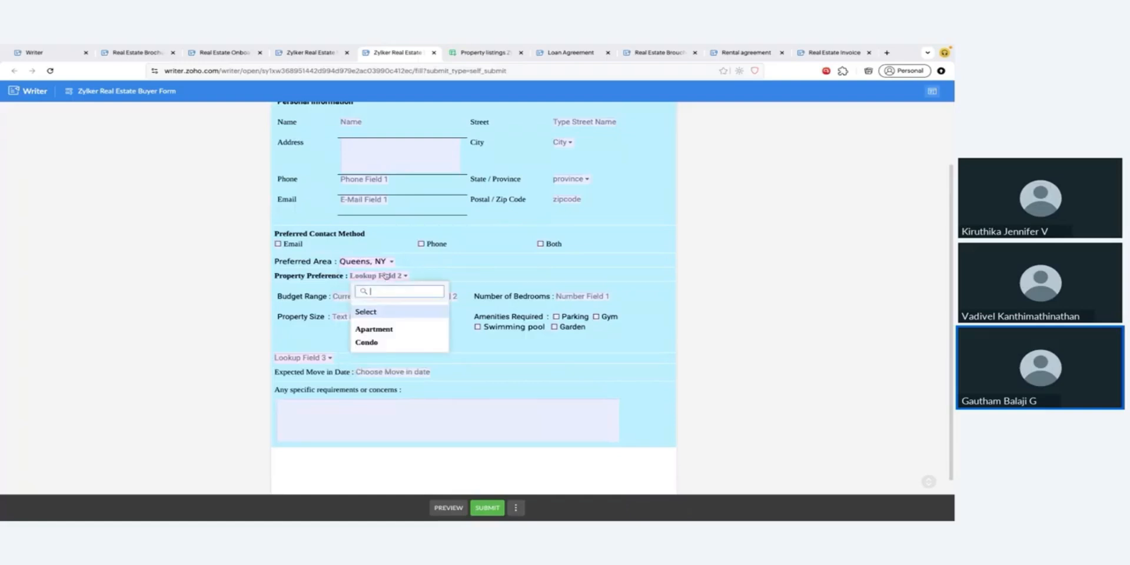
{"action": "left_click", "coordinate": [407, 342]}
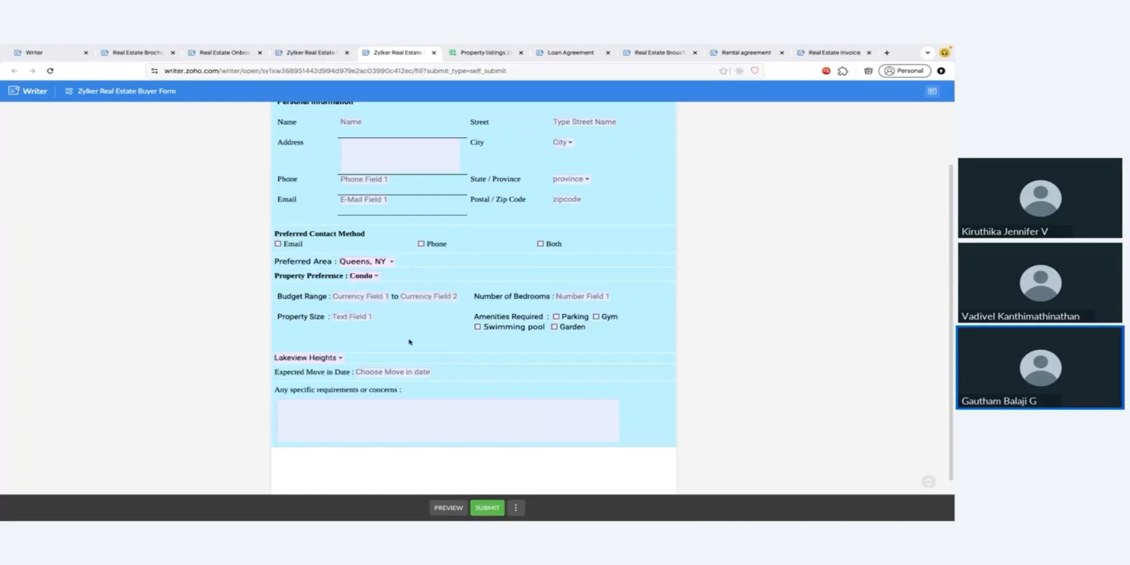
{"action": "left_click", "coordinate": [334, 358]}
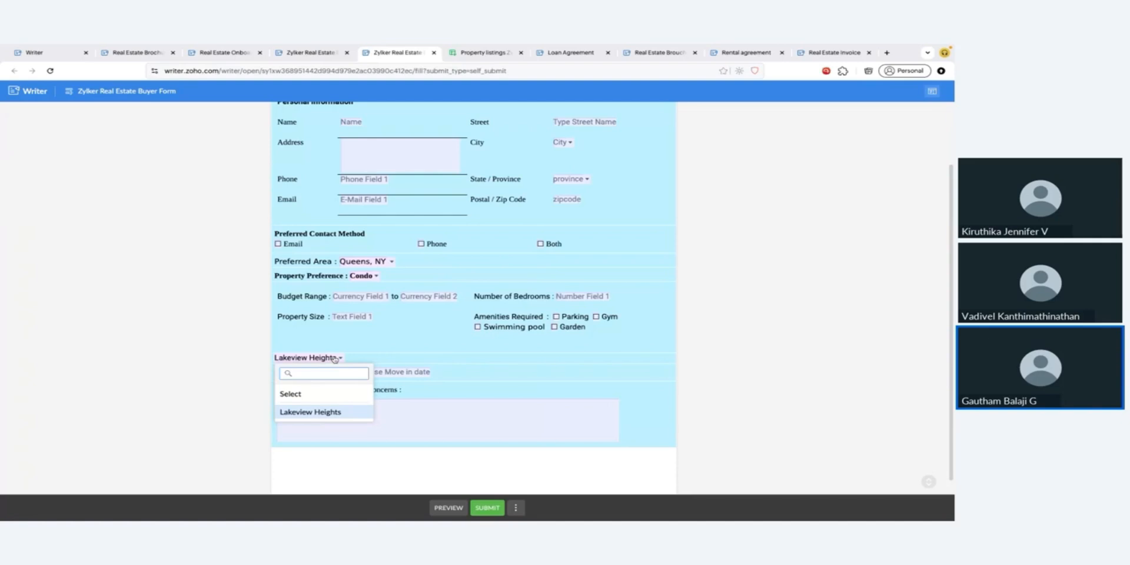
Set Property Preference to Apartment and check the dependent property name options without choosing one
{"action": "left_click", "coordinate": [374, 277]}
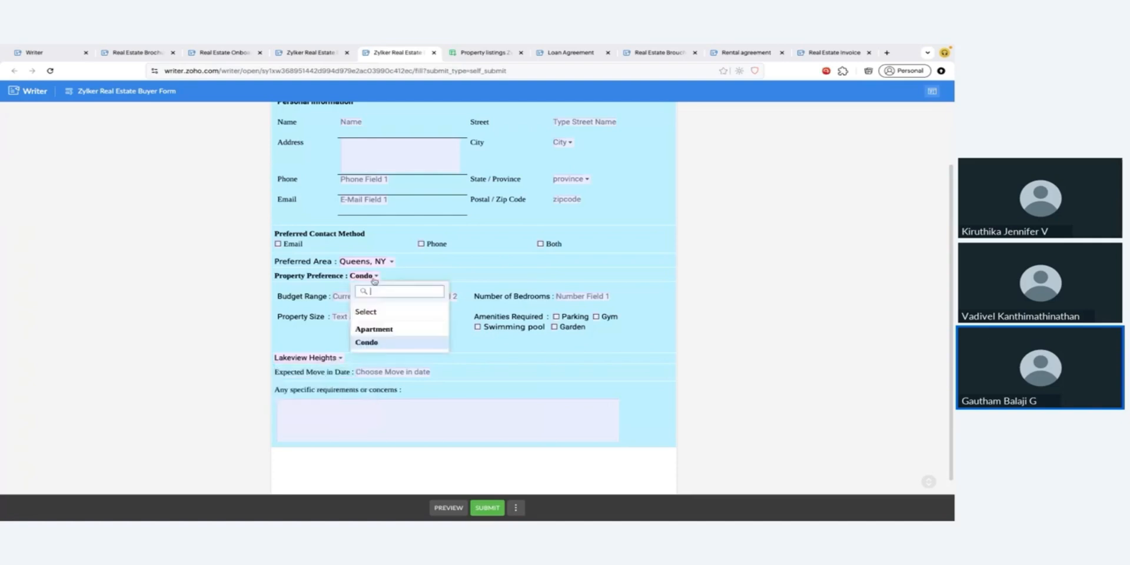
{"action": "left_click", "coordinate": [368, 328]}
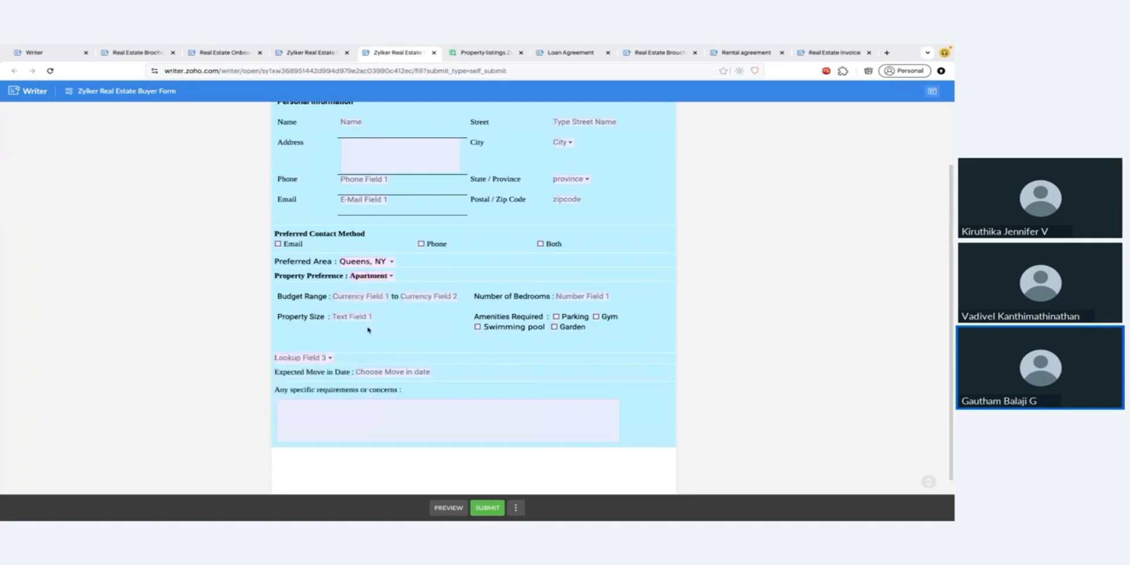
{"action": "left_click", "coordinate": [320, 360]}
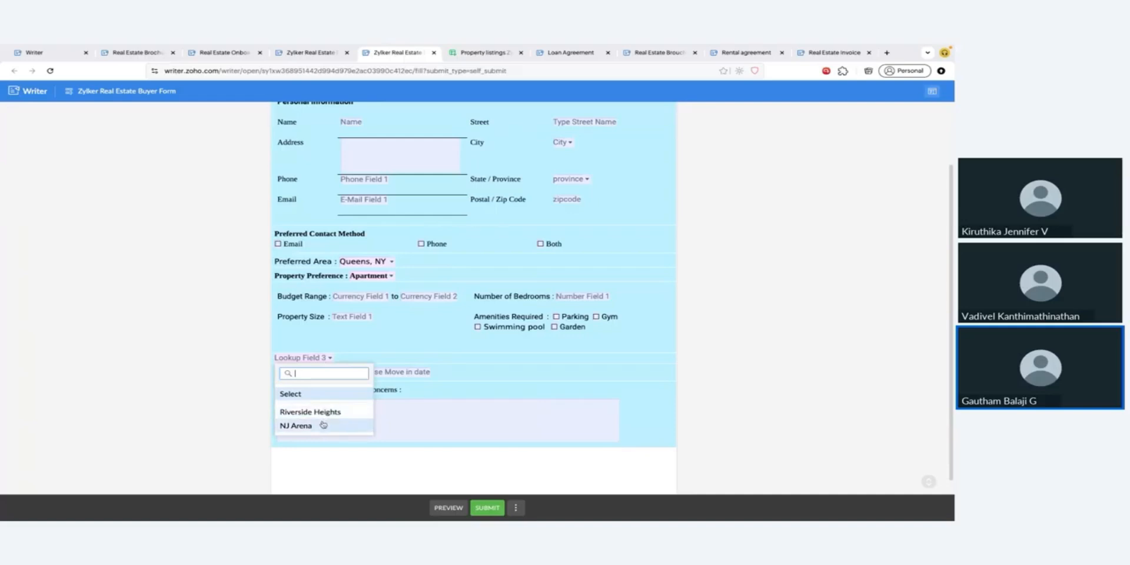
{"action": "left_click", "coordinate": [424, 257]}
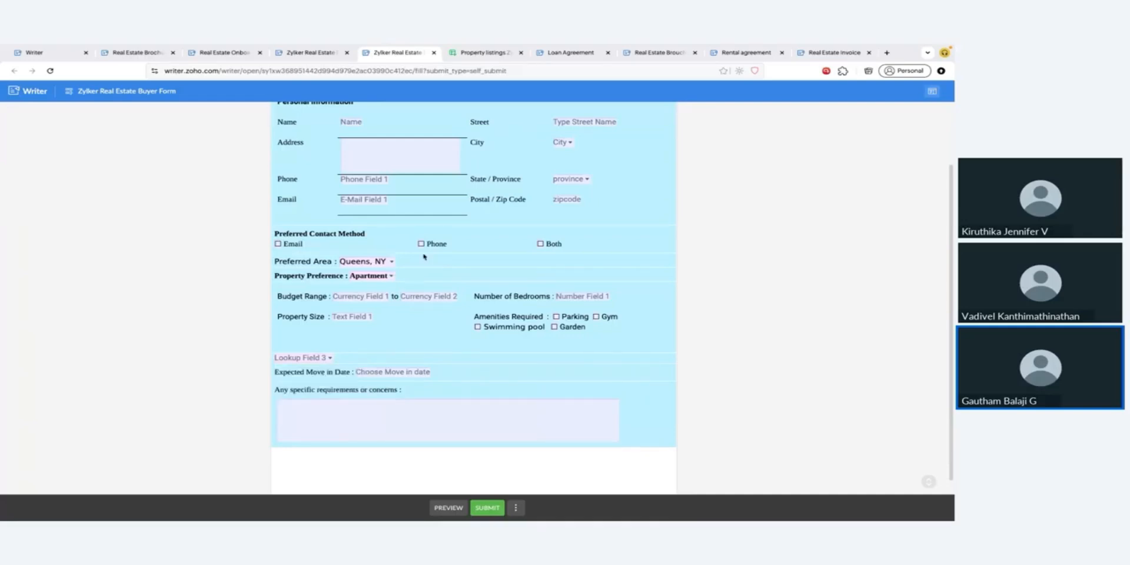